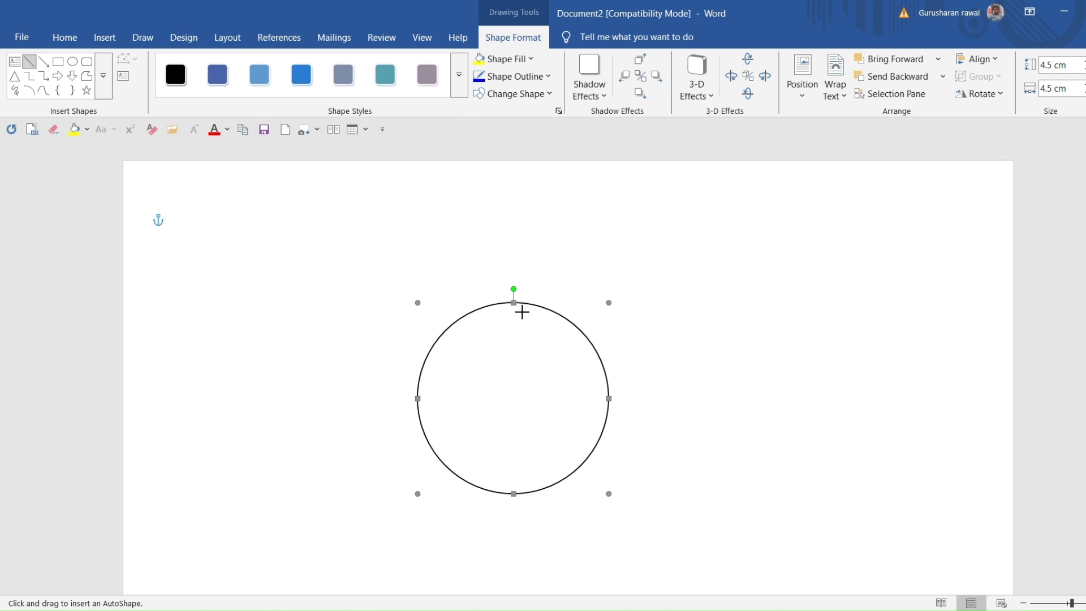
Step: Draw a vertical diameter line about 4.43 cm long in the large circle and a central circle about 1.48 by 1.57 cm over it
drag(513, 303, 517, 492)
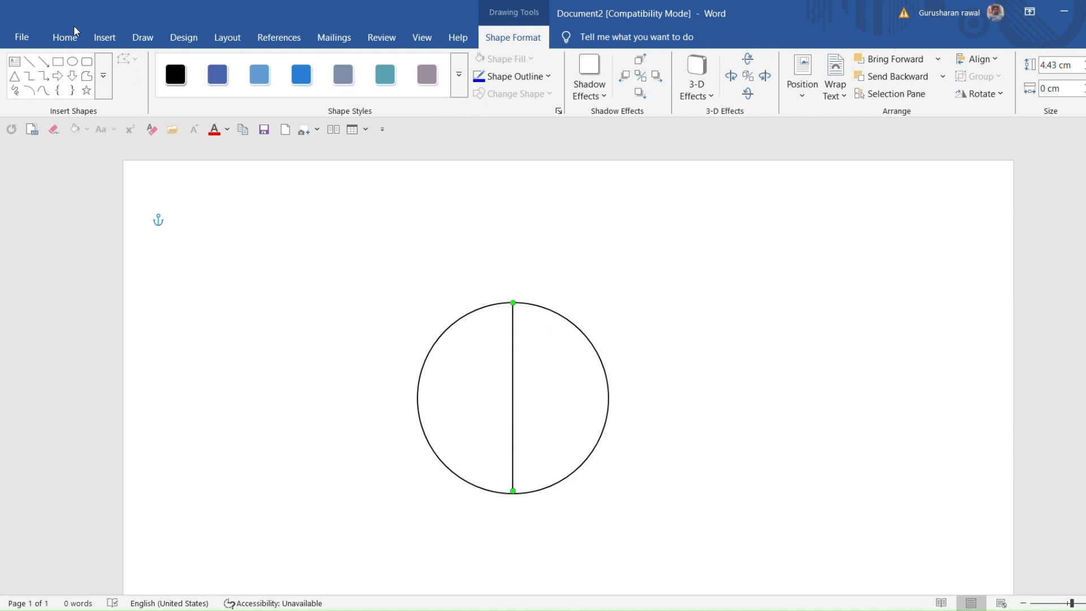
click(71, 61)
drag(472, 409, 547, 354)
mouse_move(517, 389)
mouse_down()
mouse_move(520, 413)
mouse_move(521, 403)
mouse_up()
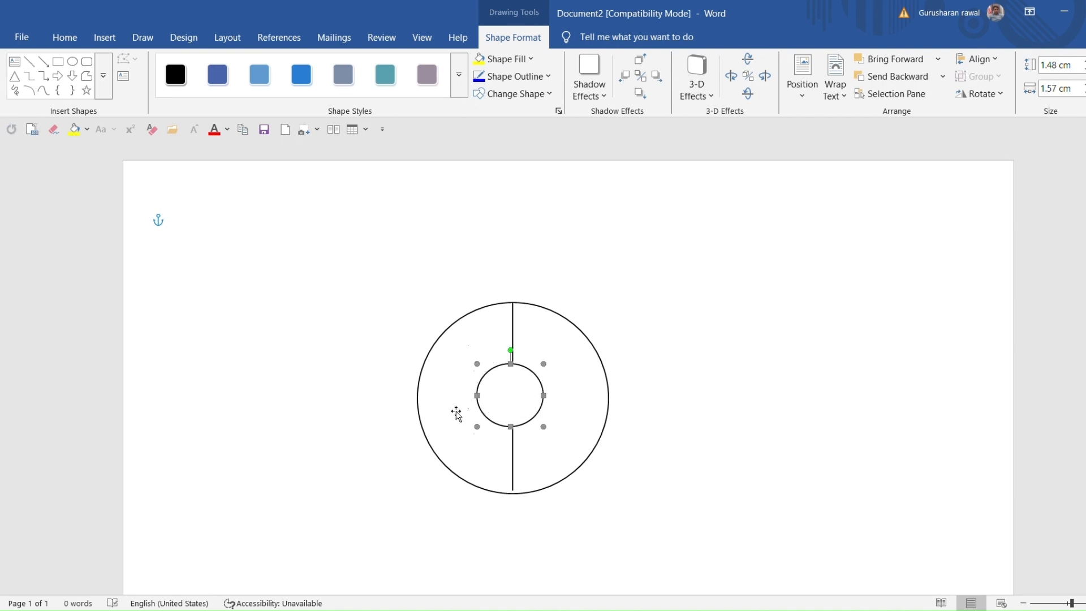
Step: Extend the vertical line's lower end to meet the bottom edge of the large circle
click(518, 495)
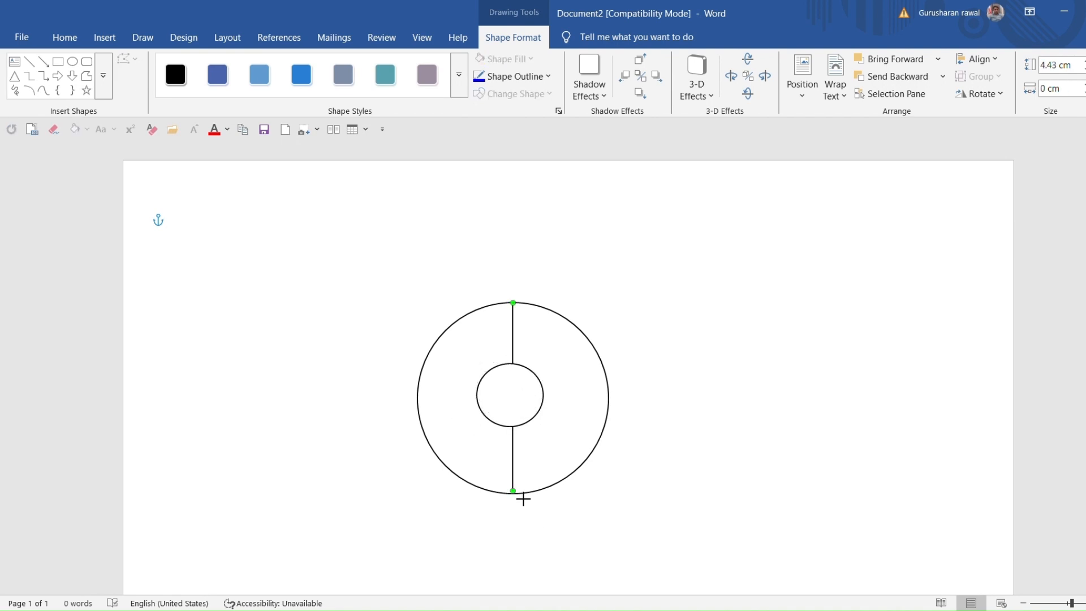
drag(523, 499, 520, 502)
click(656, 501)
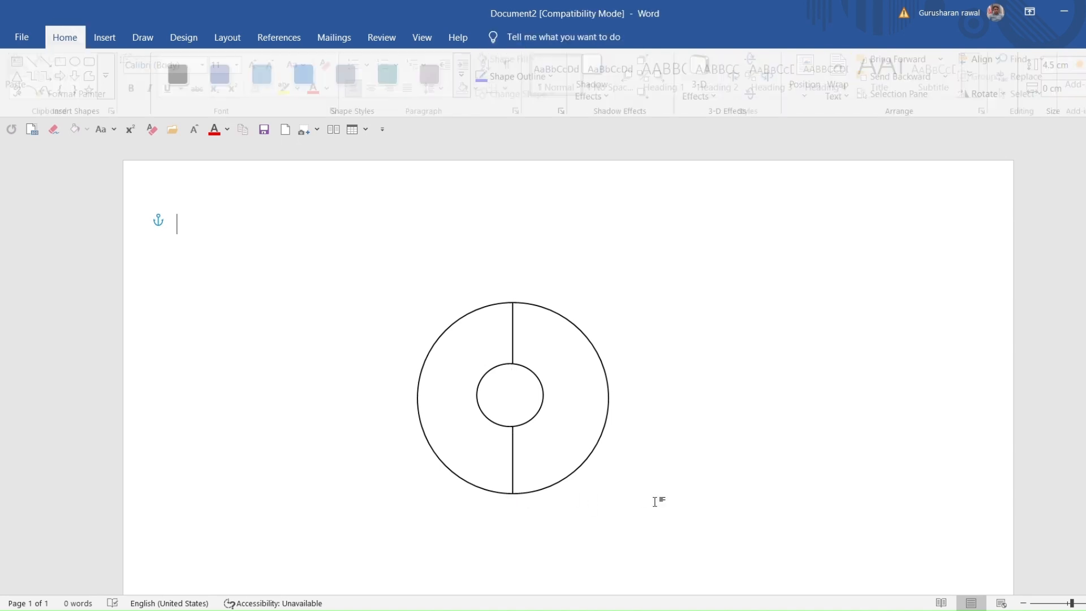
Step: Draw a small circle about 0.68 cm across in the upper part of the ring's left half, near the vertical line
click(106, 38)
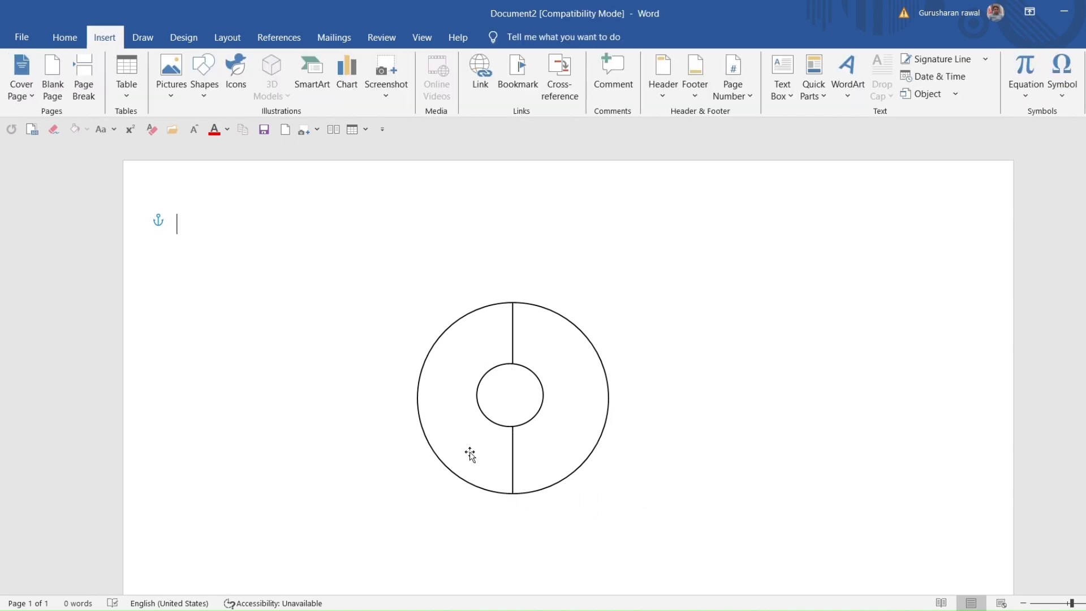
mouse_move(470, 454)
mouse_down()
mouse_move(269, 300)
mouse_move(417, 429)
mouse_move(469, 451)
mouse_up()
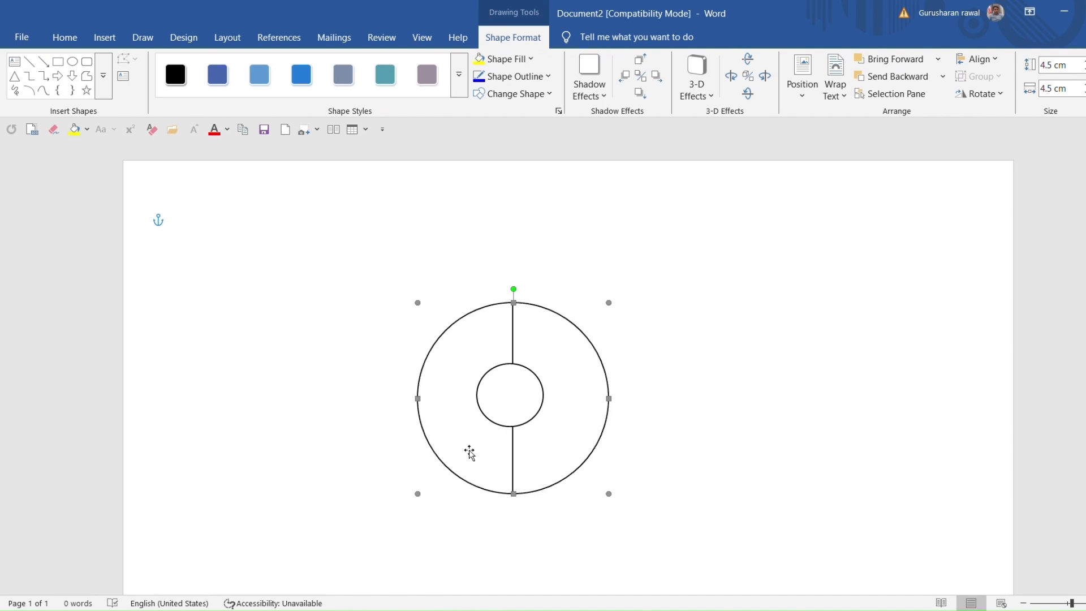
click(72, 61)
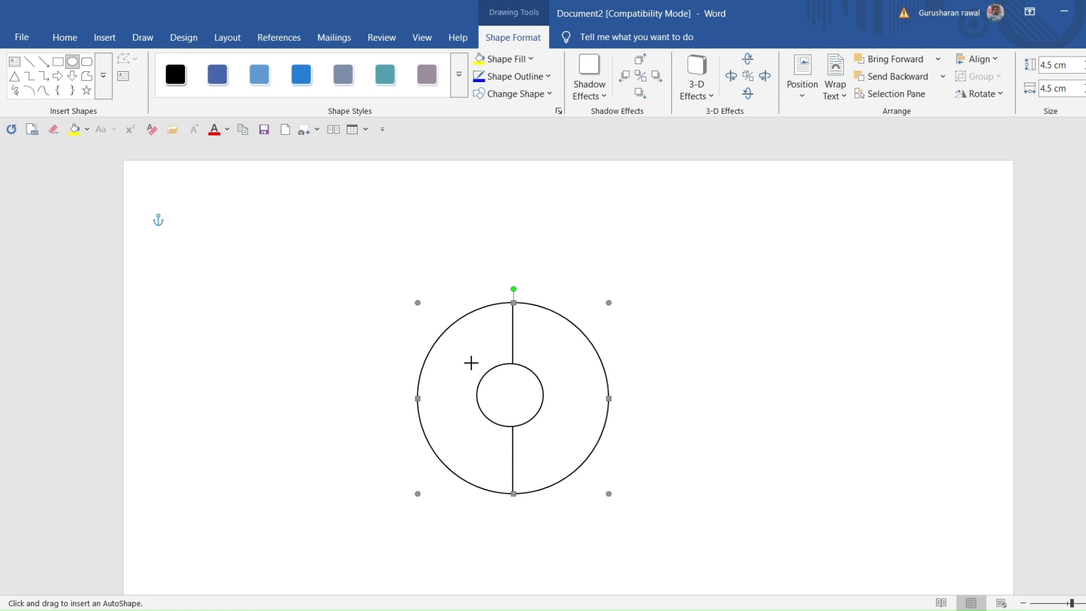
drag(466, 367, 496, 314)
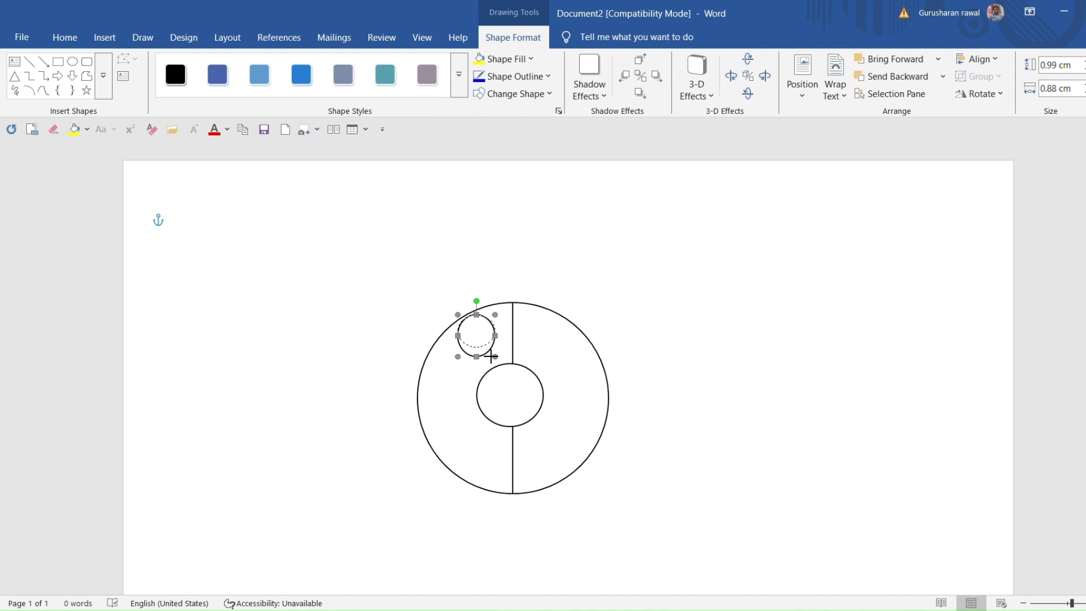
drag(476, 356, 476, 345)
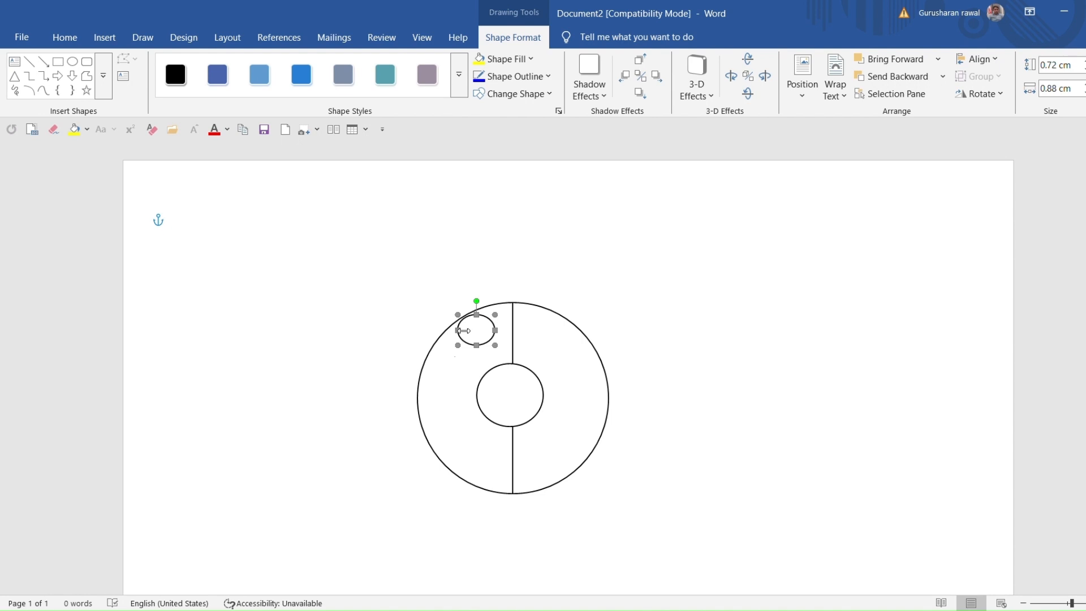
drag(460, 330, 491, 341)
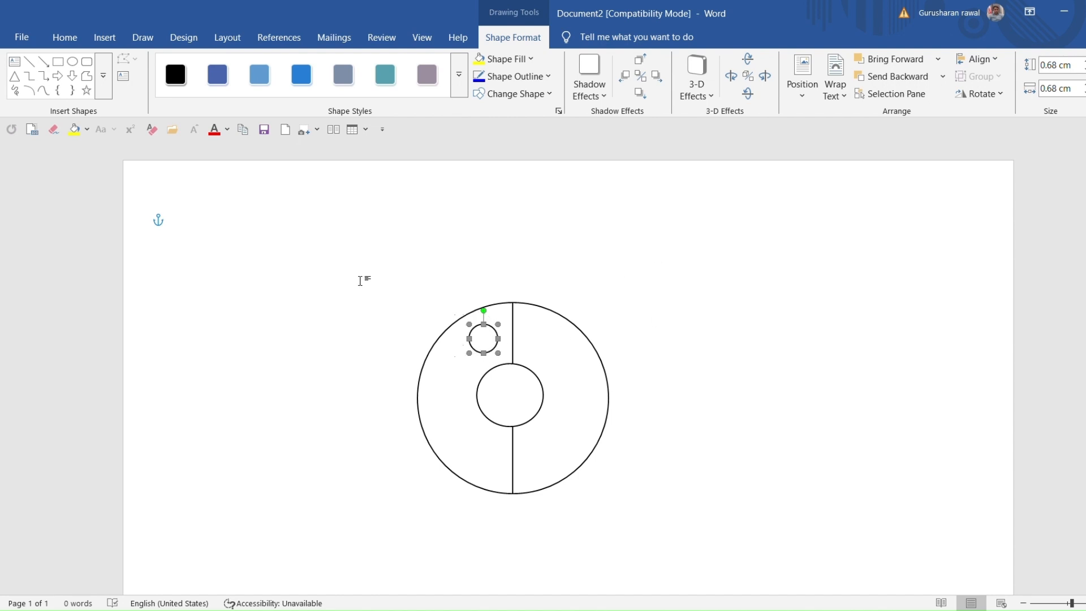
click(72, 62)
click(222, 276)
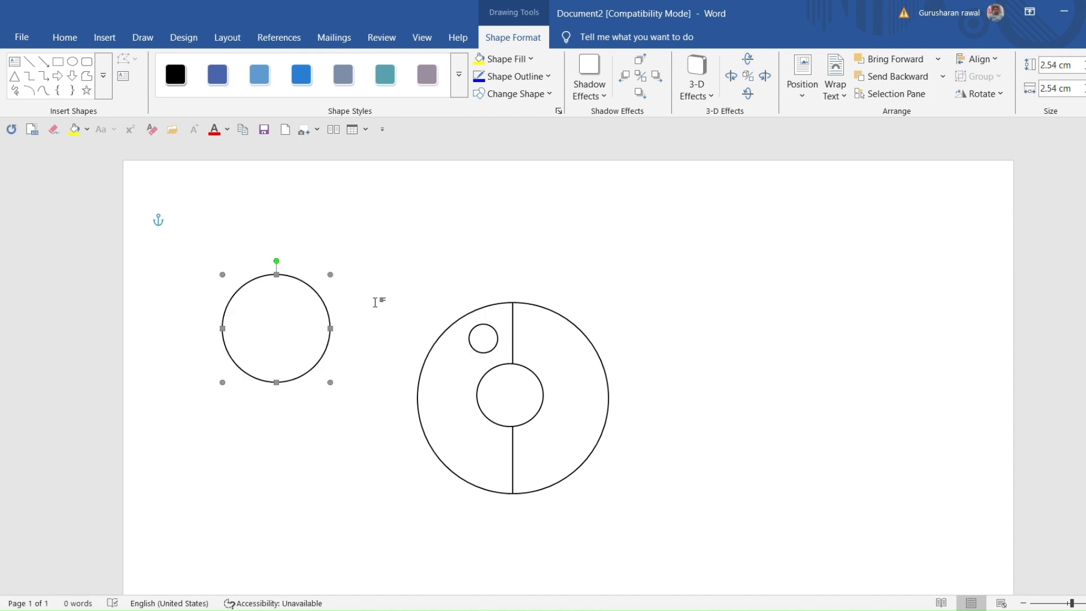
key(Delete)
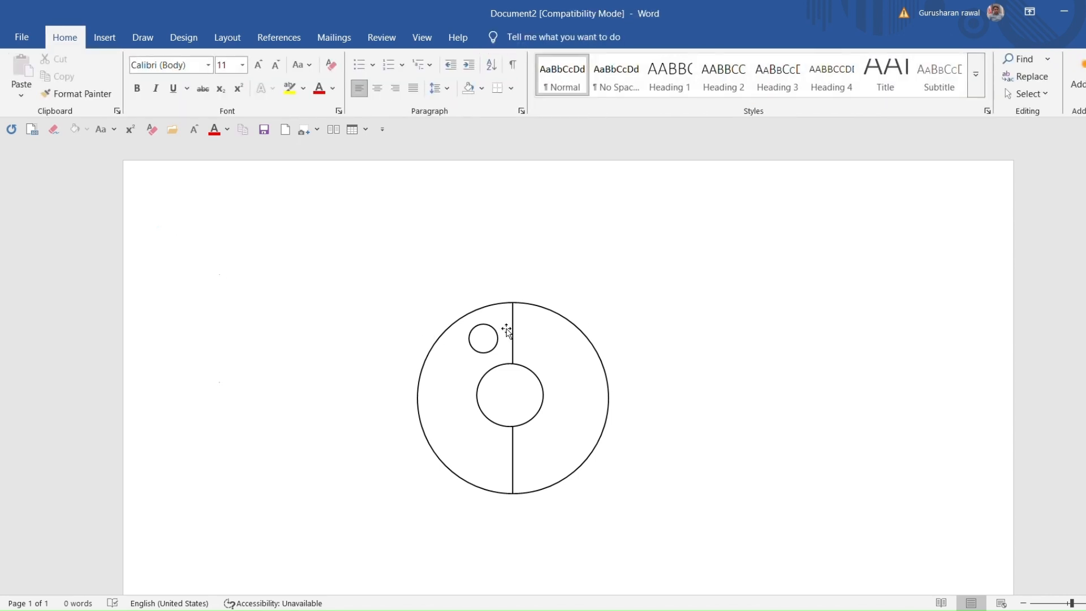
Step: Copy the small circle in the ring's upper left half and nudge the original slightly downward
click(485, 352)
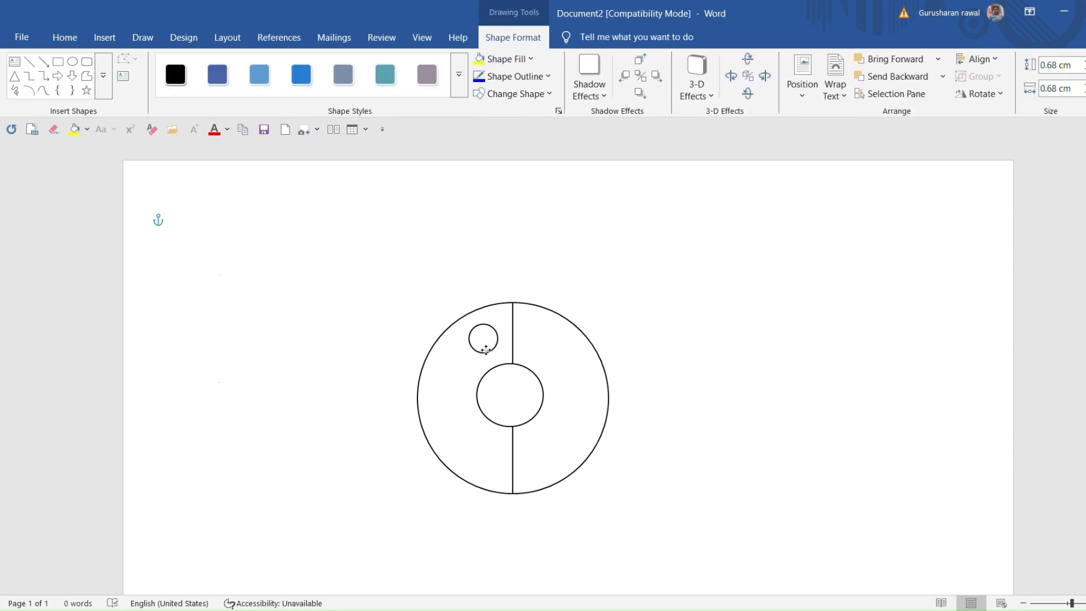
click(69, 37)
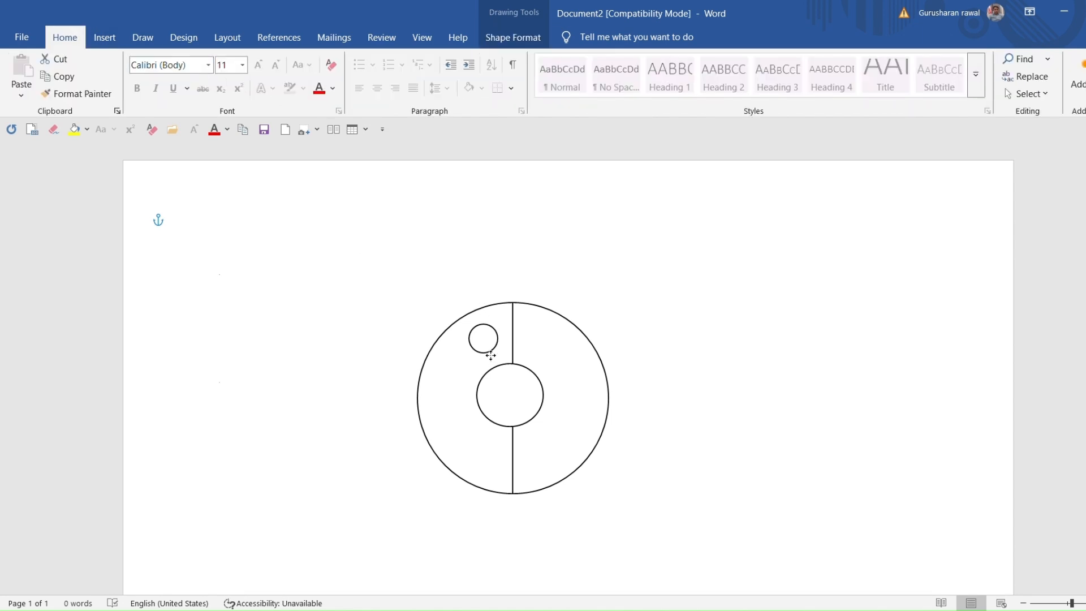
click(76, 77)
mouse_move(490, 347)
mouse_down()
mouse_move(462, 442)
mouse_move(488, 344)
mouse_up()
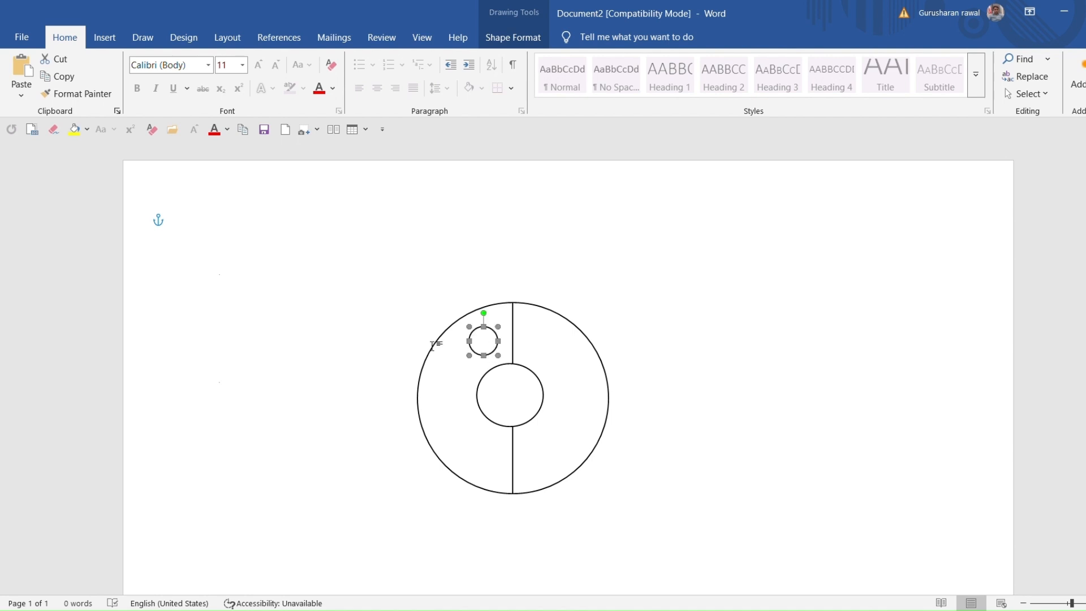
Step: Draw two more small circles down the ring's left half, about 0.66 by 0.71 cm and 0.75 by 0.79 cm
click(519, 27)
click(72, 61)
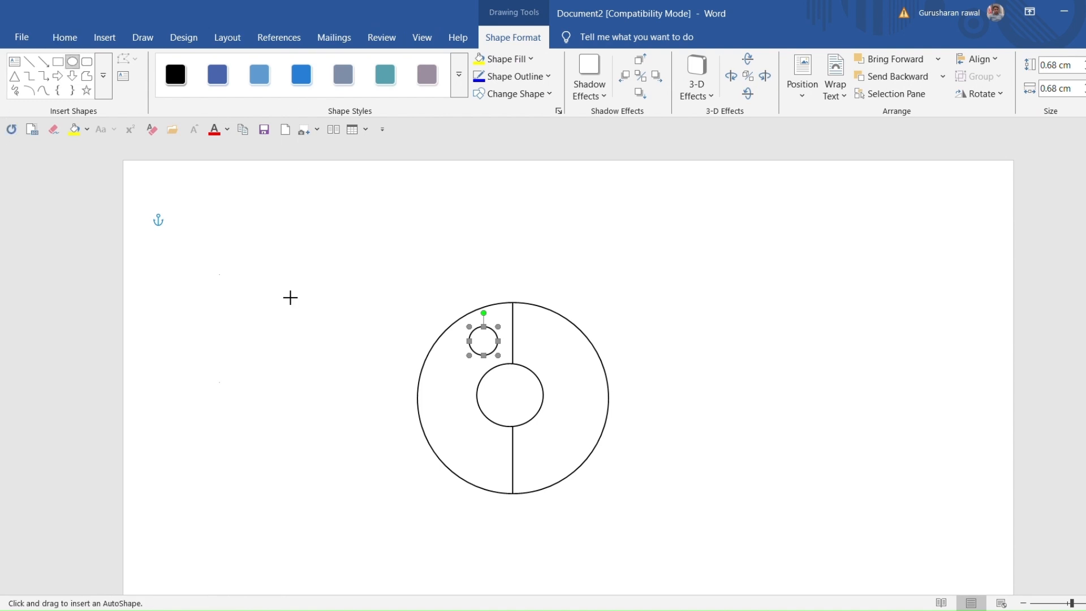
mouse_move(438, 396)
mouse_down()
mouse_move(480, 359)
mouse_move(459, 390)
mouse_move(430, 380)
mouse_move(453, 390)
mouse_up()
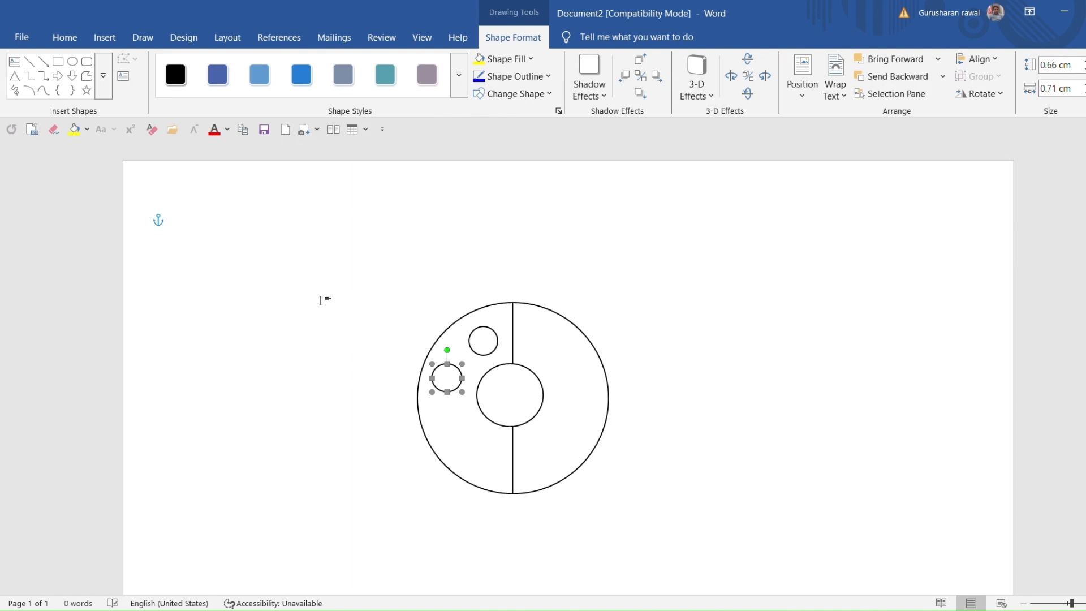
click(72, 61)
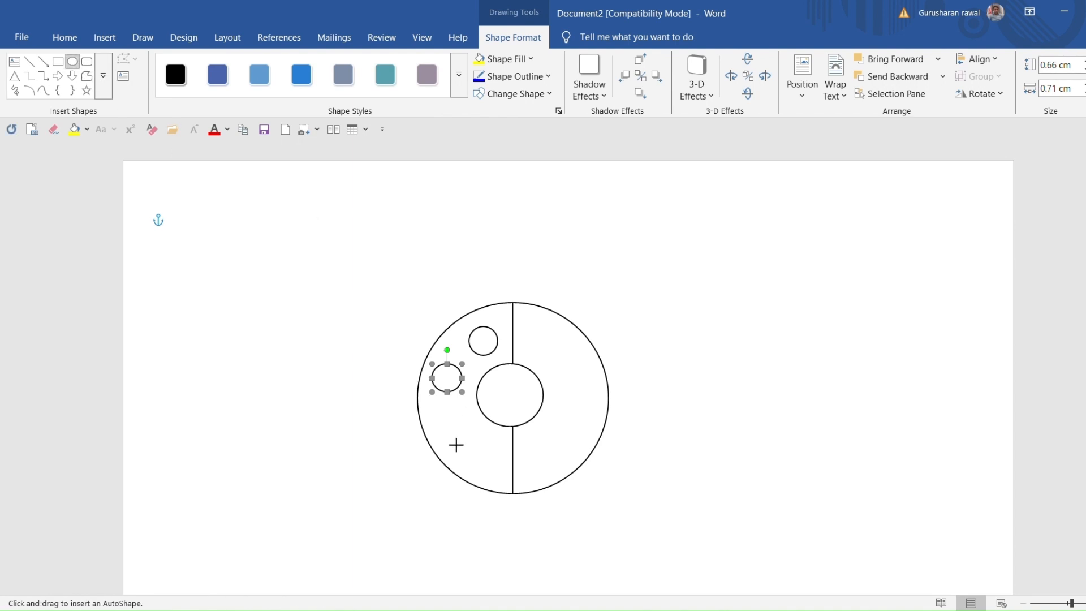
drag(439, 431, 462, 431)
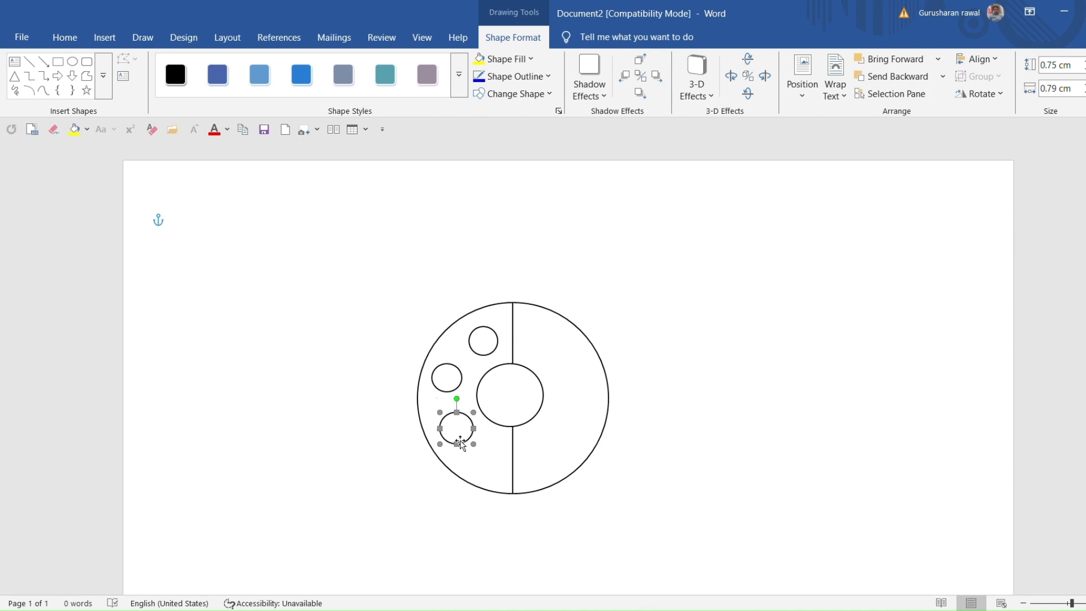
drag(461, 442, 457, 435)
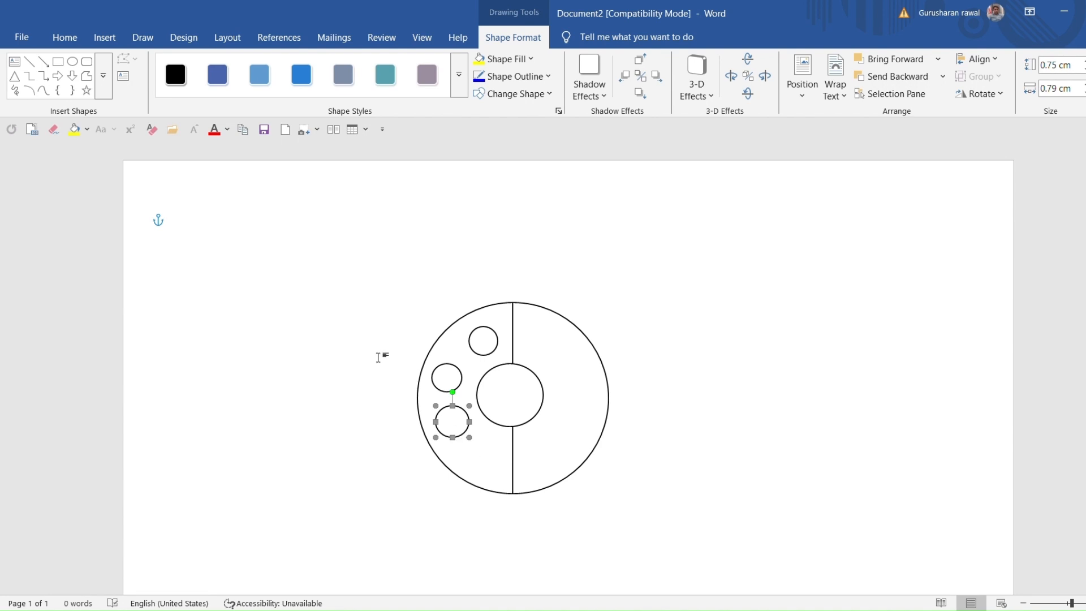
Step: Reposition the three small circles to space them along the ring's left half
drag(496, 338, 494, 333)
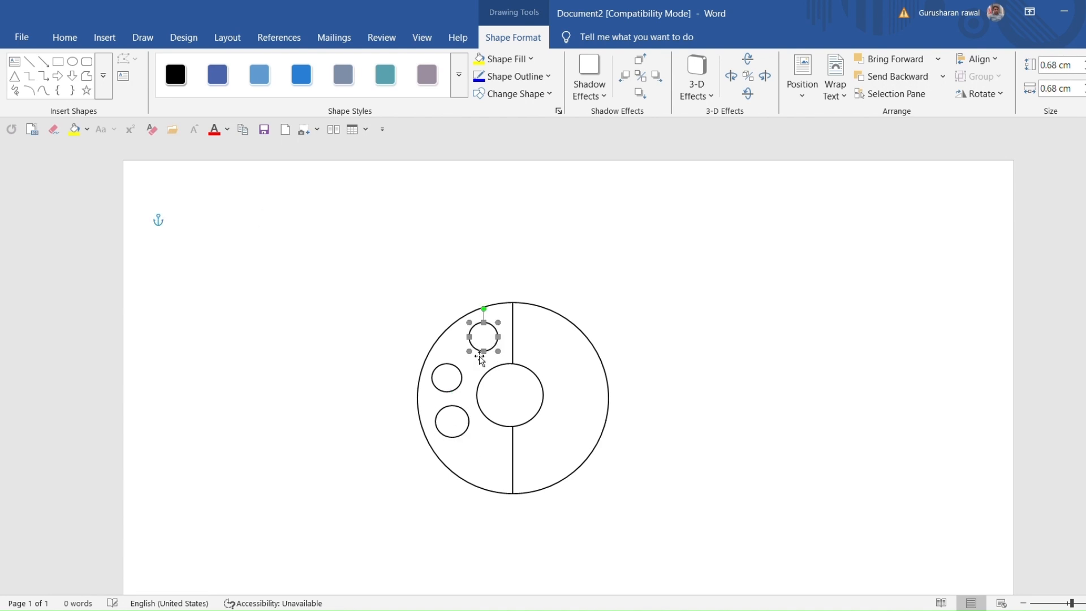
drag(452, 381, 456, 366)
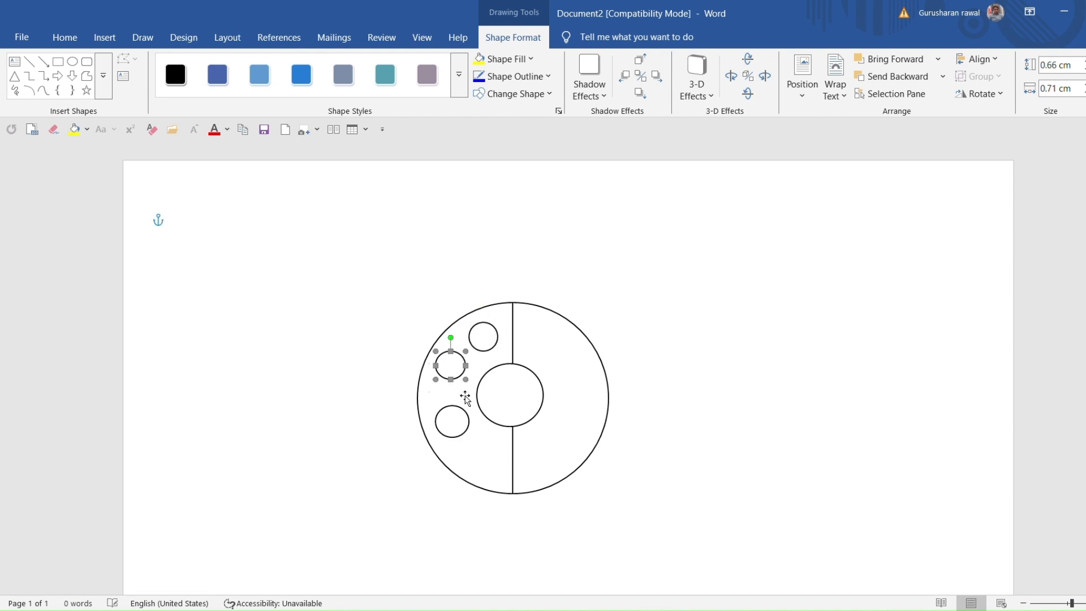
drag(463, 421, 463, 414)
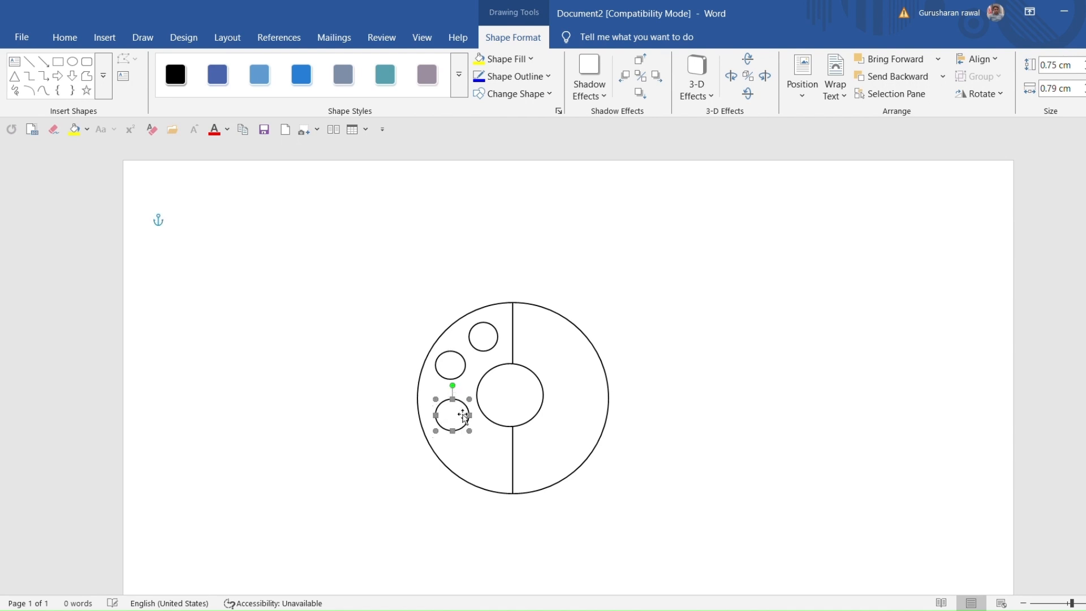
click(457, 373)
drag(457, 373, 467, 426)
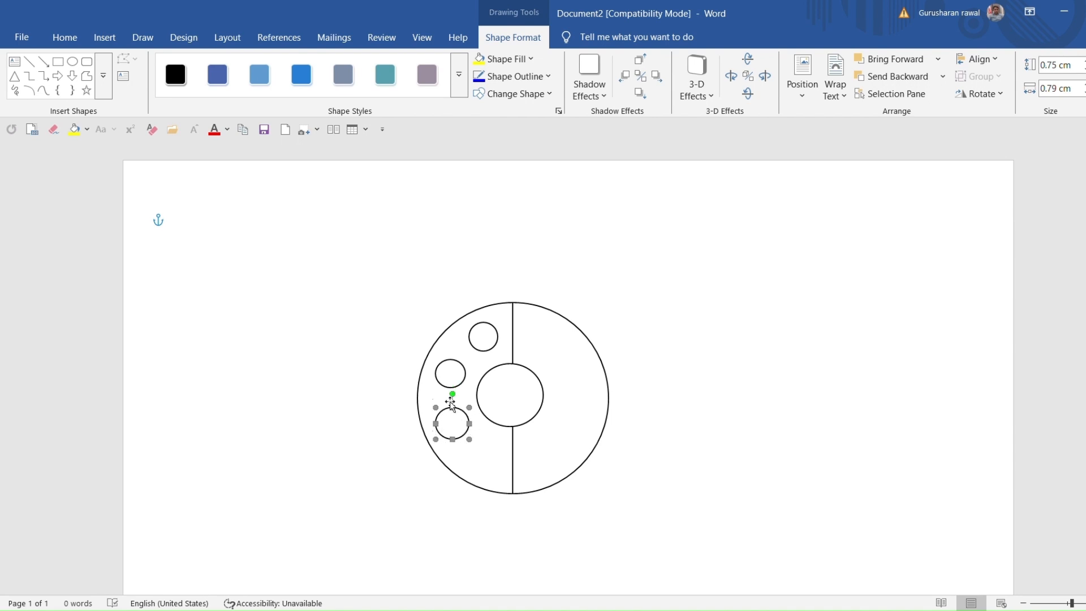
Step: Draw a fourth small circle about 0.73 by 0.71 cm at the lower end of the left half, and adjust its size and position
click(72, 62)
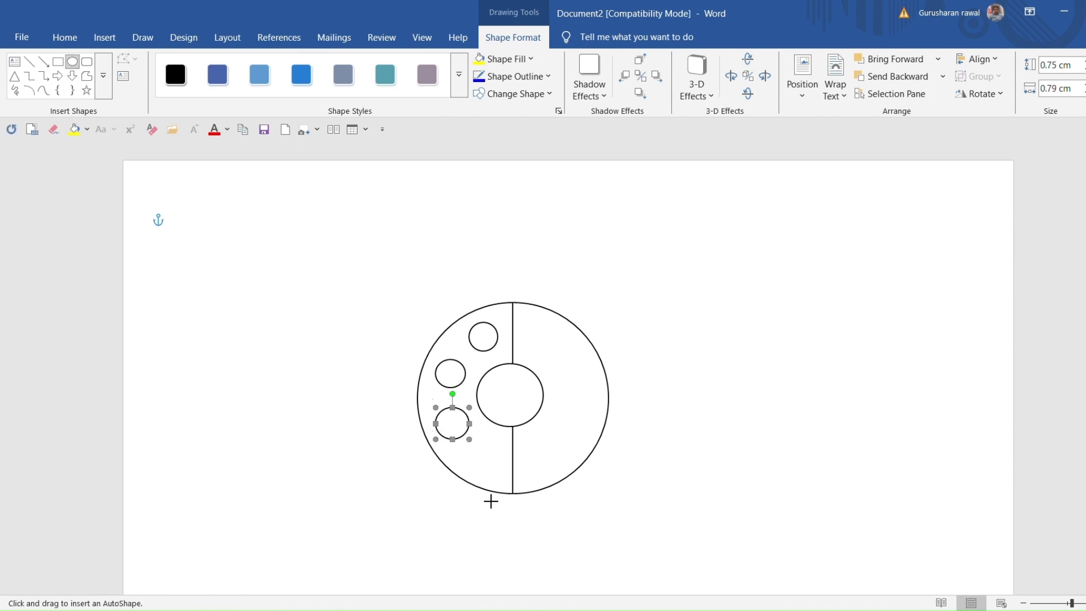
drag(481, 475, 507, 440)
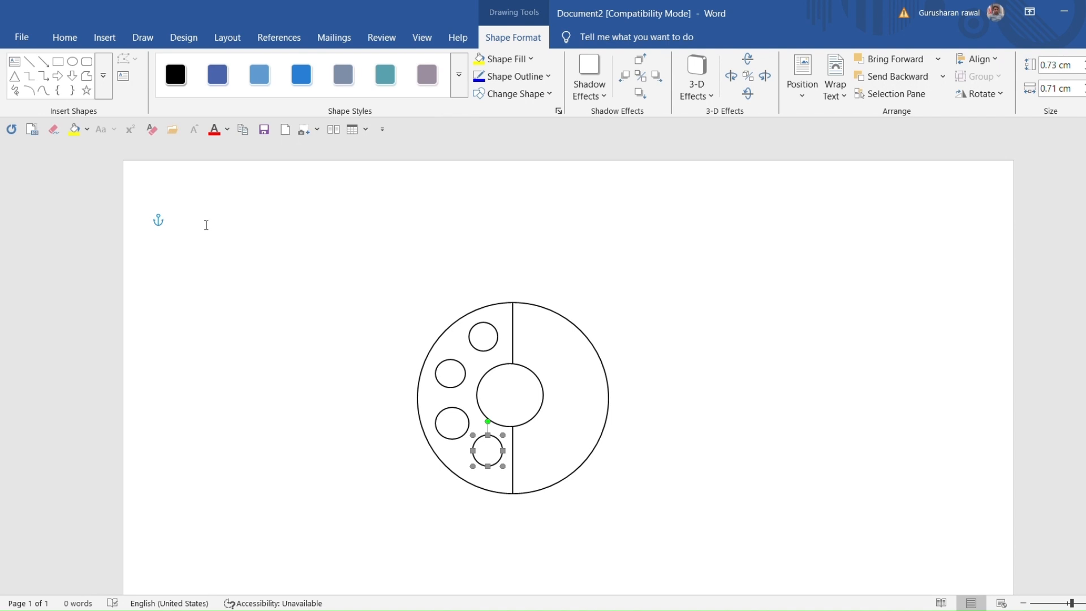
click(64, 36)
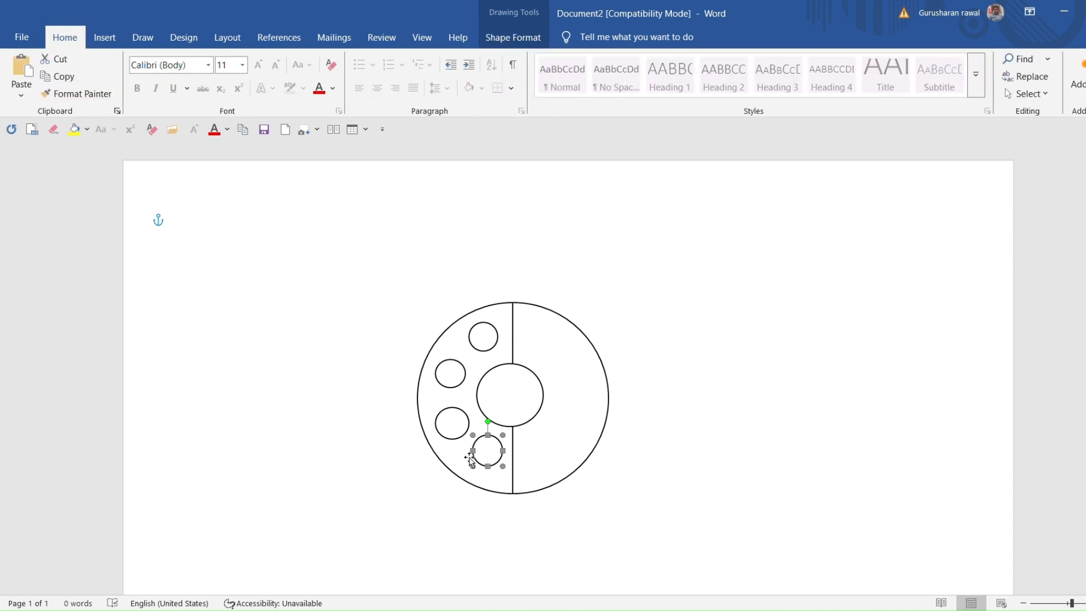
drag(477, 459, 493, 471)
Step: Paste a copy of the small circle, make it slightly smaller and place it in the ring's upper right half beside the vertical line
click(536, 355)
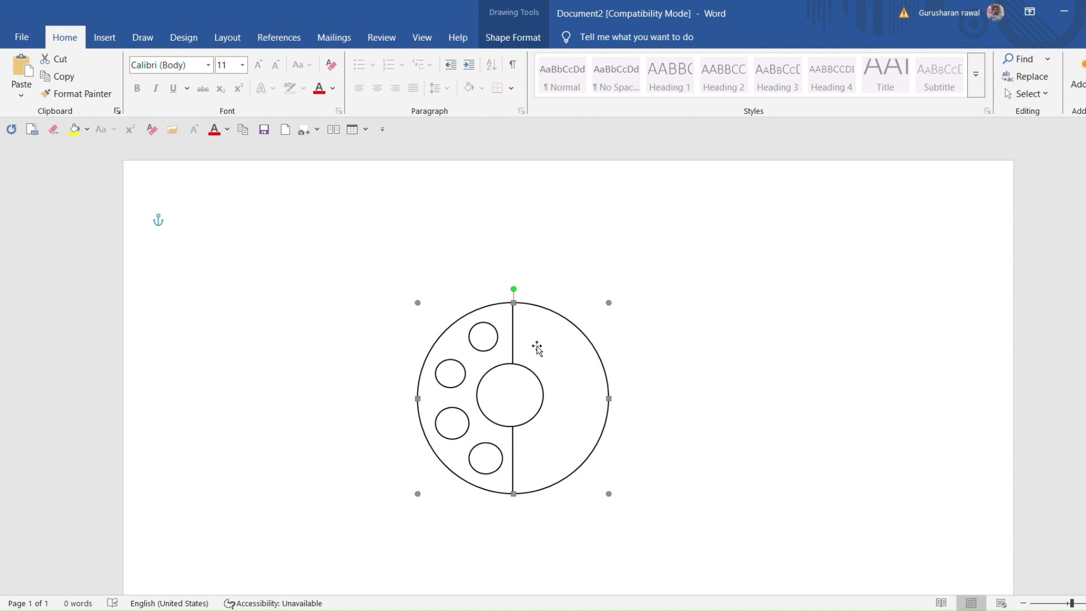
key(ctrl+v)
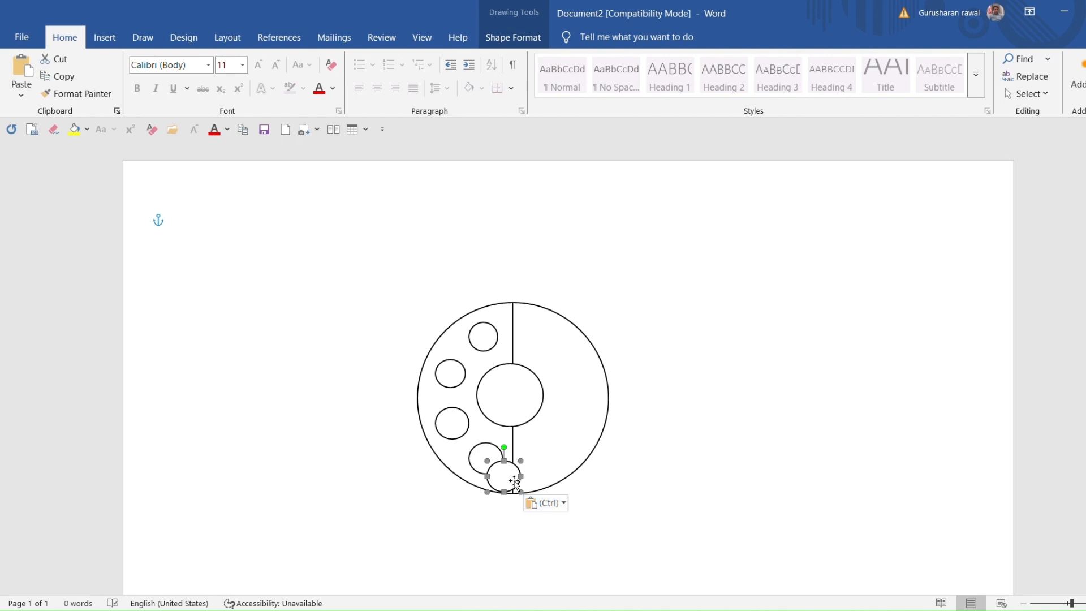
drag(516, 479, 560, 338)
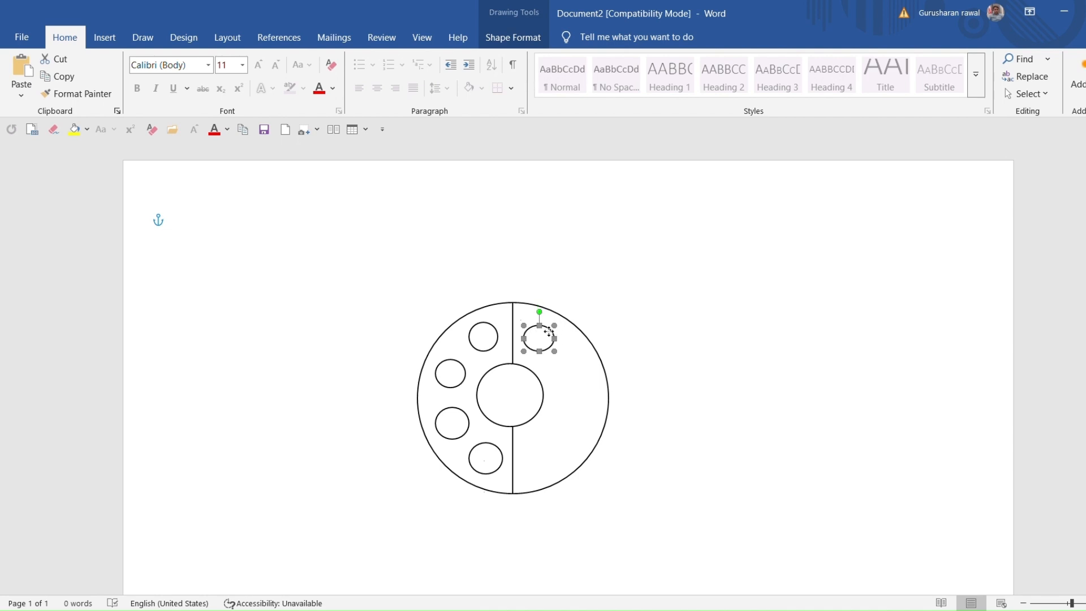
key(Up)
drag(541, 331, 542, 338)
Step: Paste three more copies of the small circle into the ring's right half
key(ctrl+v)
key(ctrl+v)
key(ctrl+v)
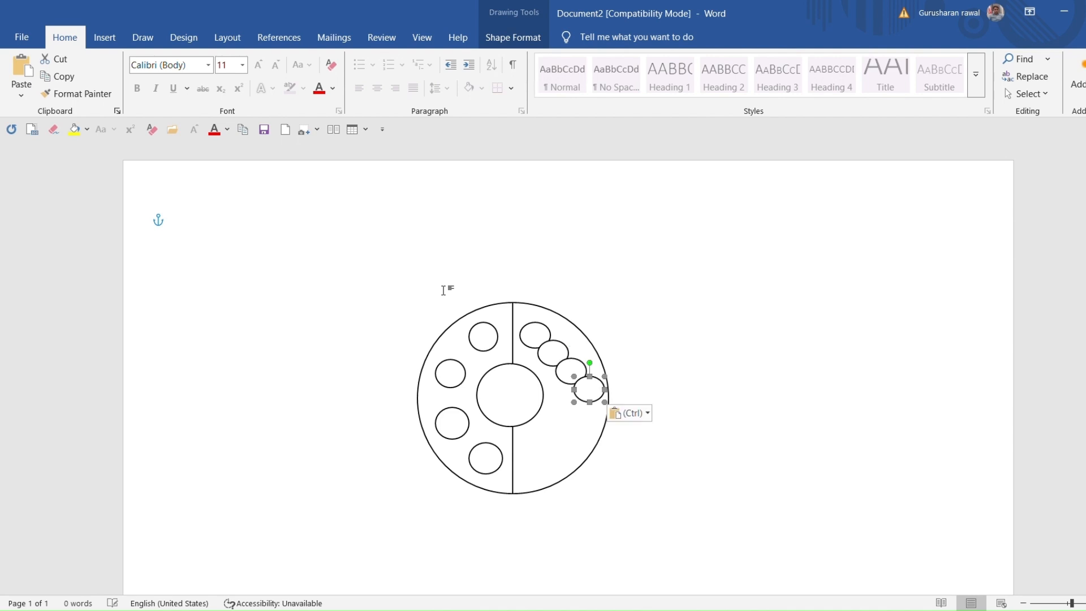
Step: Move the last pasted circle to the lower part of the right half beside the vertical line and enlarge it slightly
drag(597, 402, 524, 463)
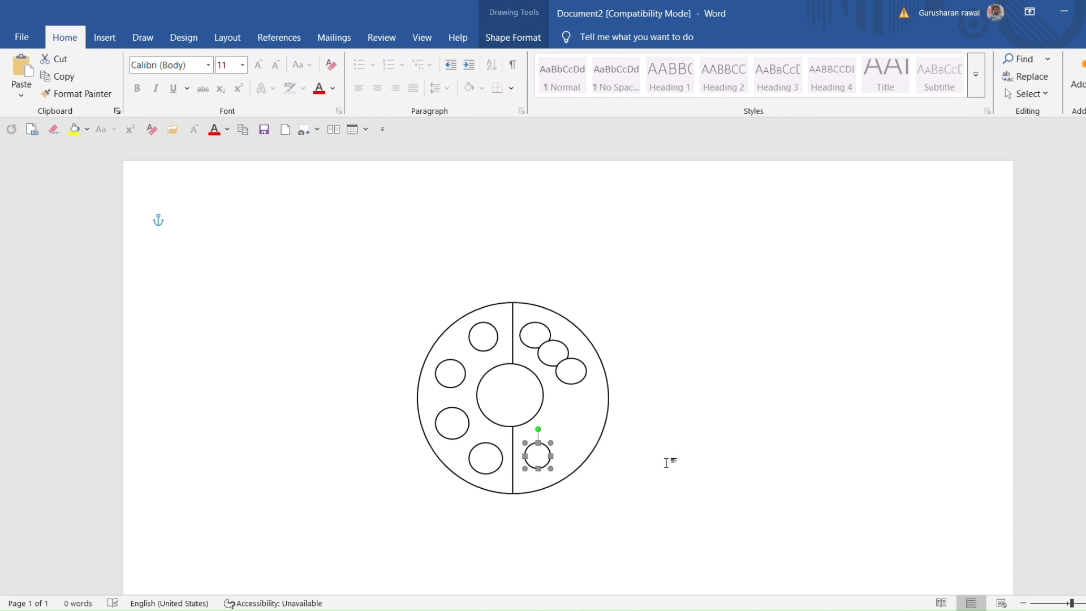
mouse_move(551, 468)
mouse_down()
mouse_move(564, 482)
mouse_move(556, 468)
mouse_up()
click(543, 479)
scroll(543, 478, down, 1)
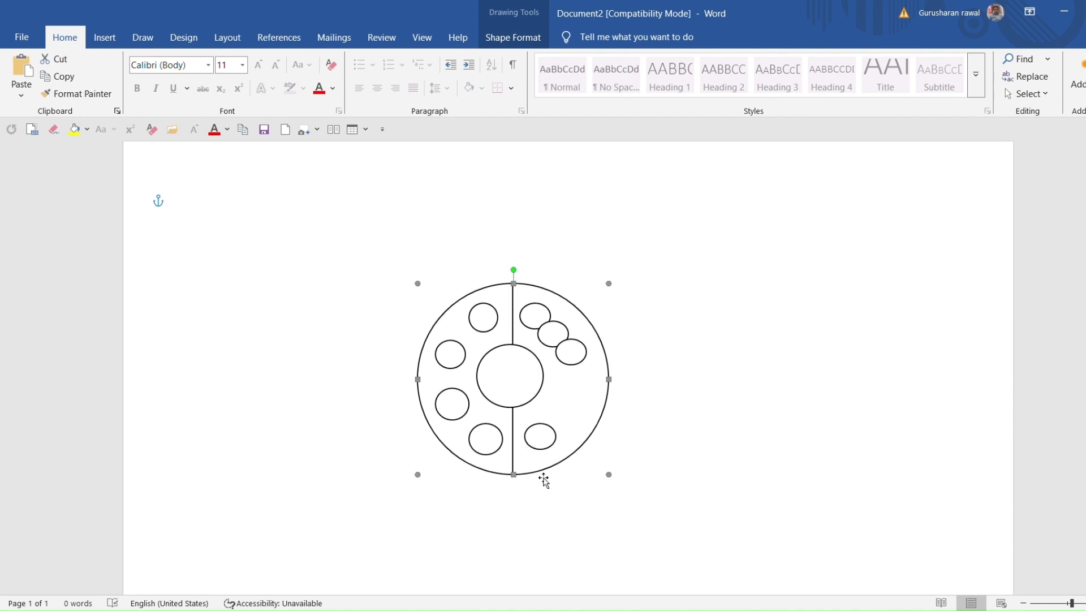
scroll(545, 481, down, 1)
click(541, 425)
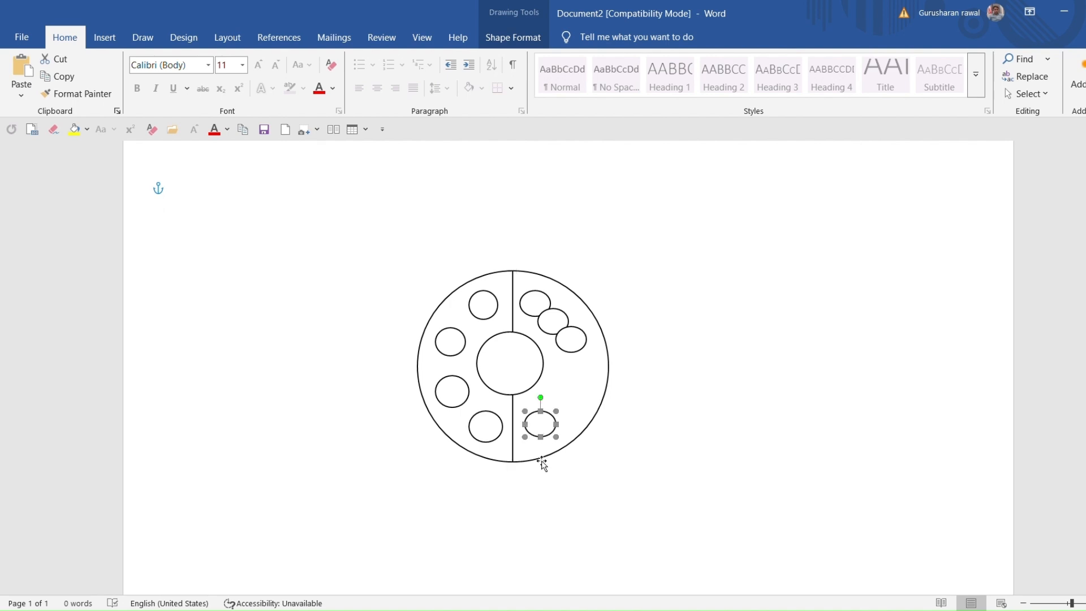
drag(542, 444, 548, 447)
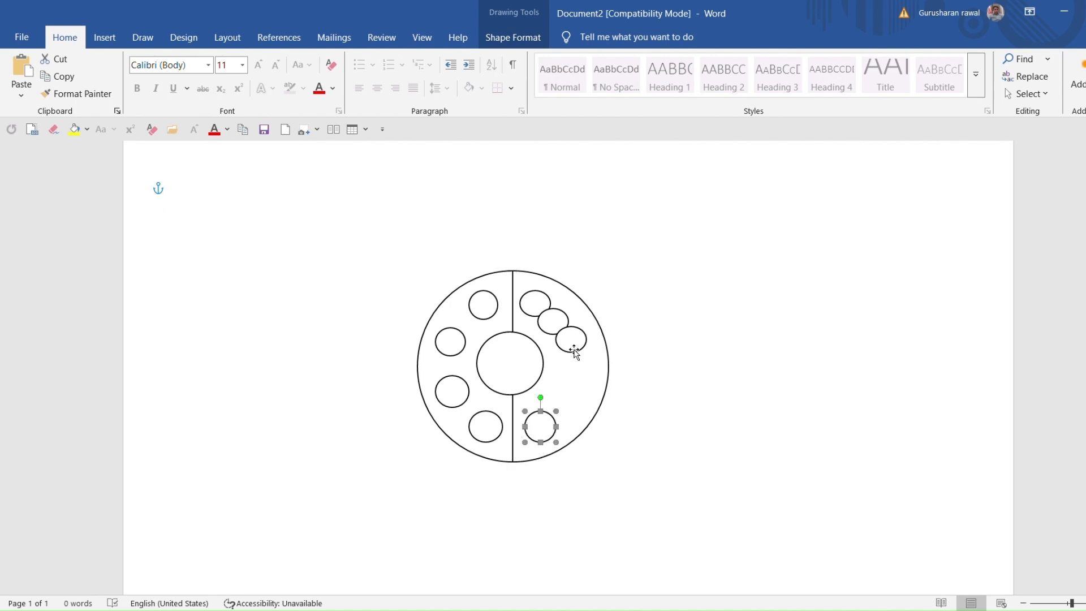
Step: Move the two overlapping pasted circles down into the ring's right half so the four small circles there are spaced apart
drag(575, 348, 567, 372)
drag(556, 323, 565, 343)
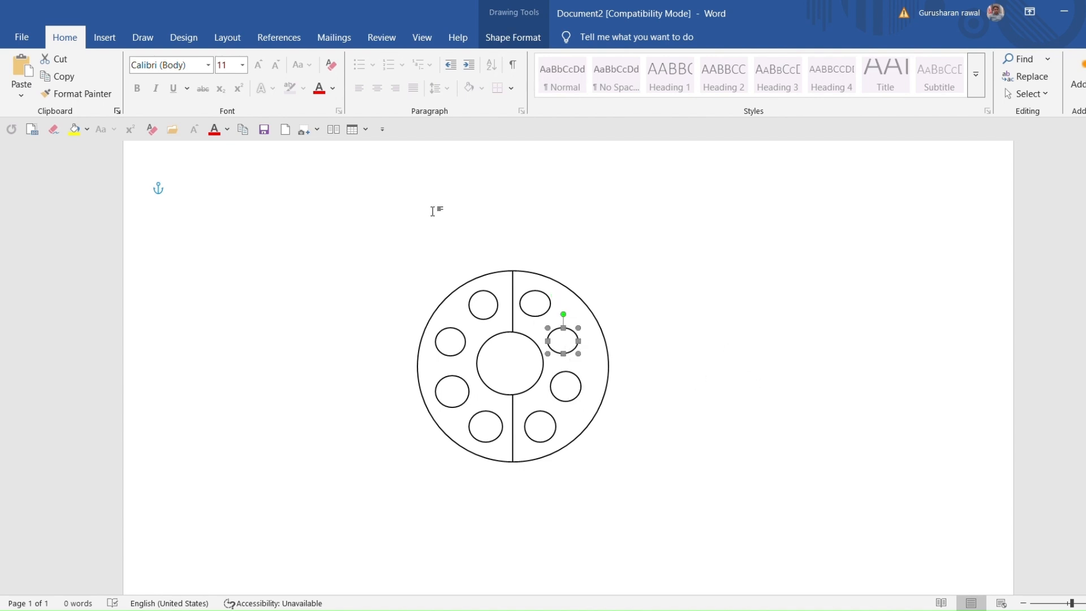
Step: Draw a head circle at the upper edge of the large circle, resize it to about 1.28 by 1.28 cm and centre it over the vertical line
click(533, 43)
click(72, 61)
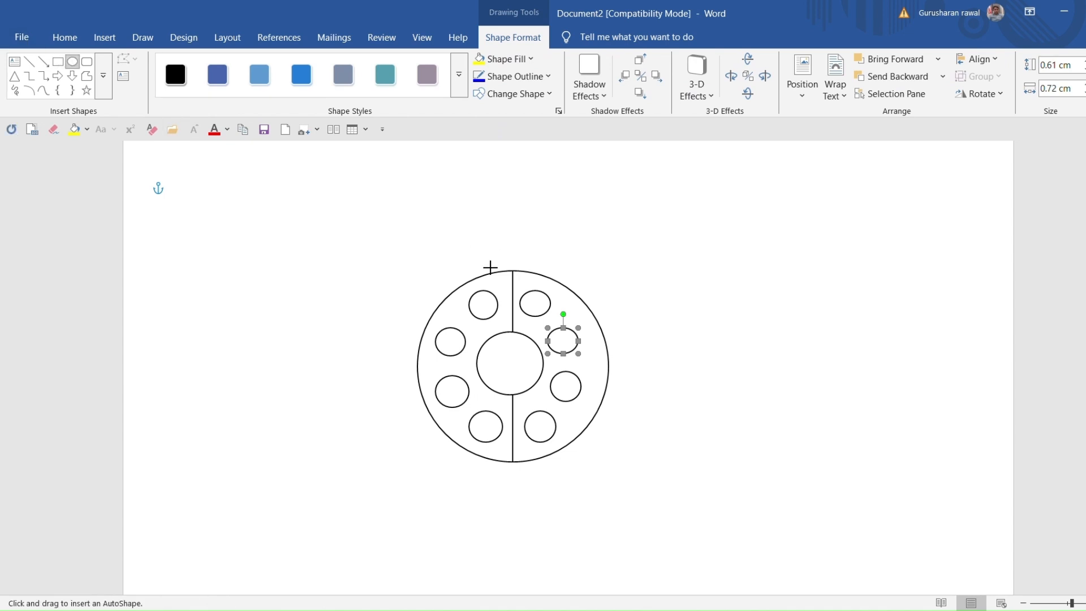
mouse_move(490, 275)
mouse_down()
mouse_move(536, 254)
mouse_move(567, 223)
mouse_move(556, 215)
mouse_up()
drag(511, 260, 502, 275)
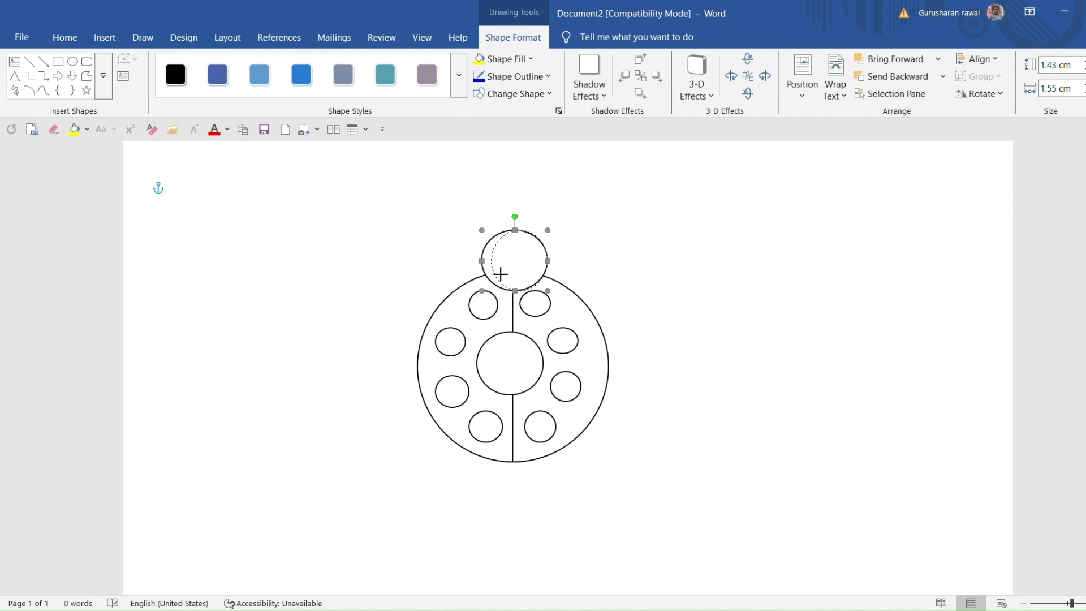
drag(482, 261, 489, 261)
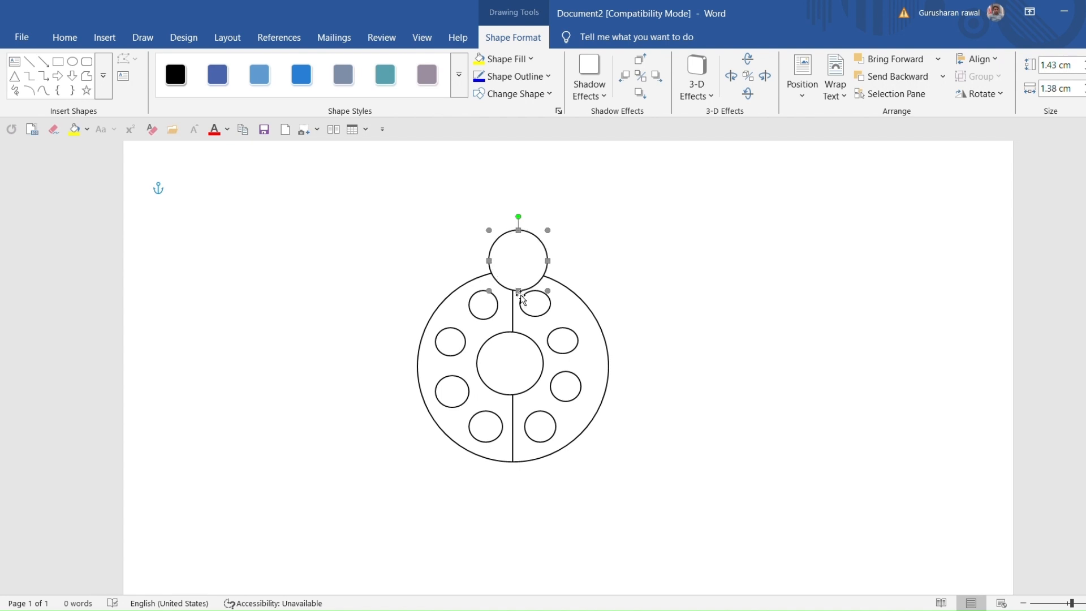
drag(525, 289, 524, 285)
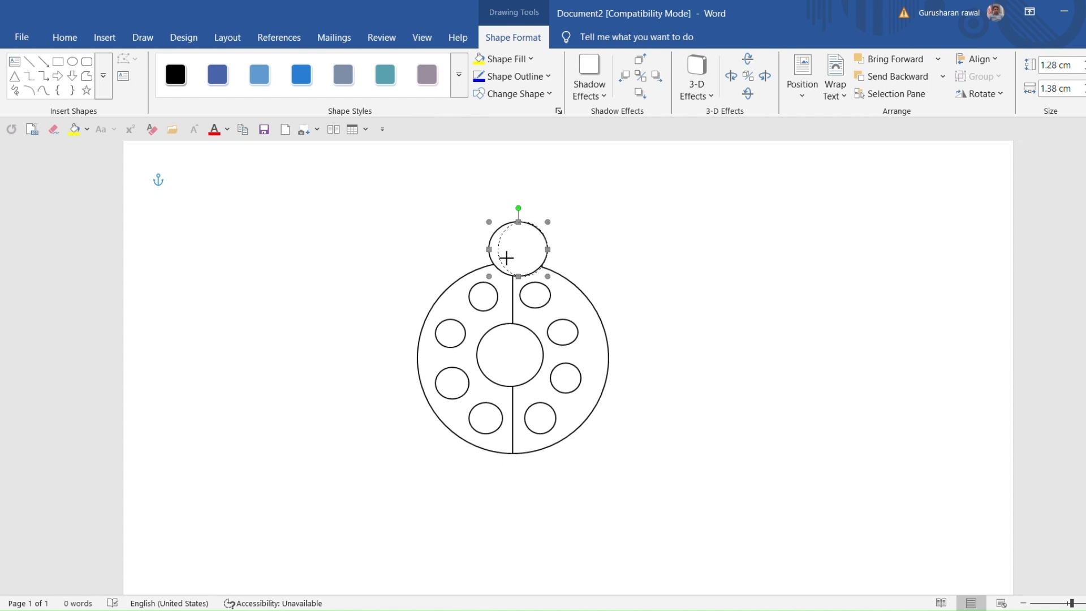
drag(490, 249, 517, 261)
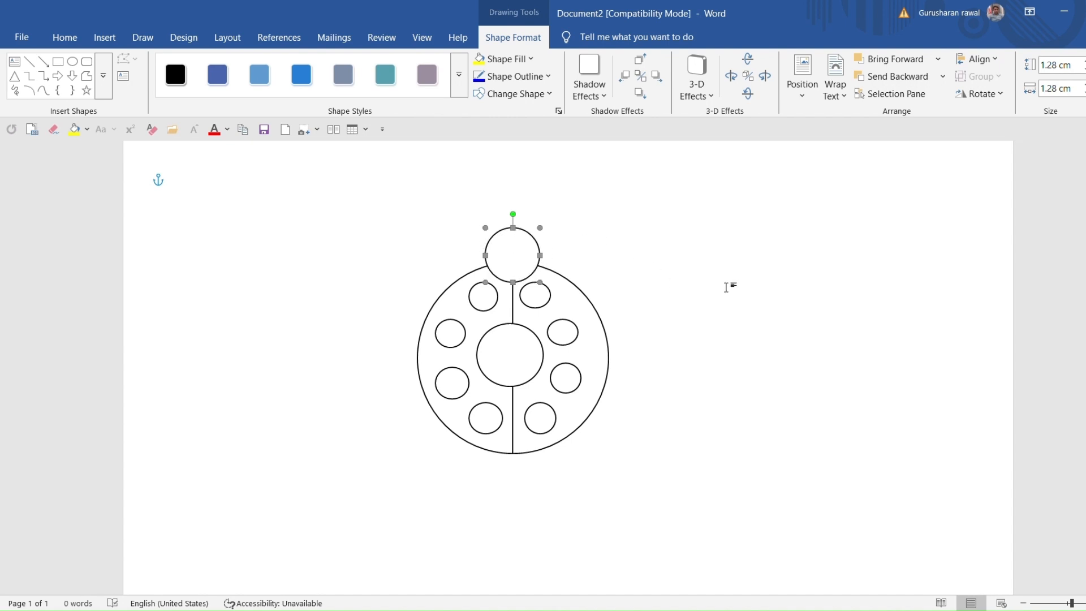
Step: Send the head circle behind the large body circle
click(924, 107)
click(928, 75)
click(945, 76)
click(942, 139)
Step: Draw two tiny circles about 0.27 by 0.25 cm on the upper edge of the head, one on each side
click(72, 62)
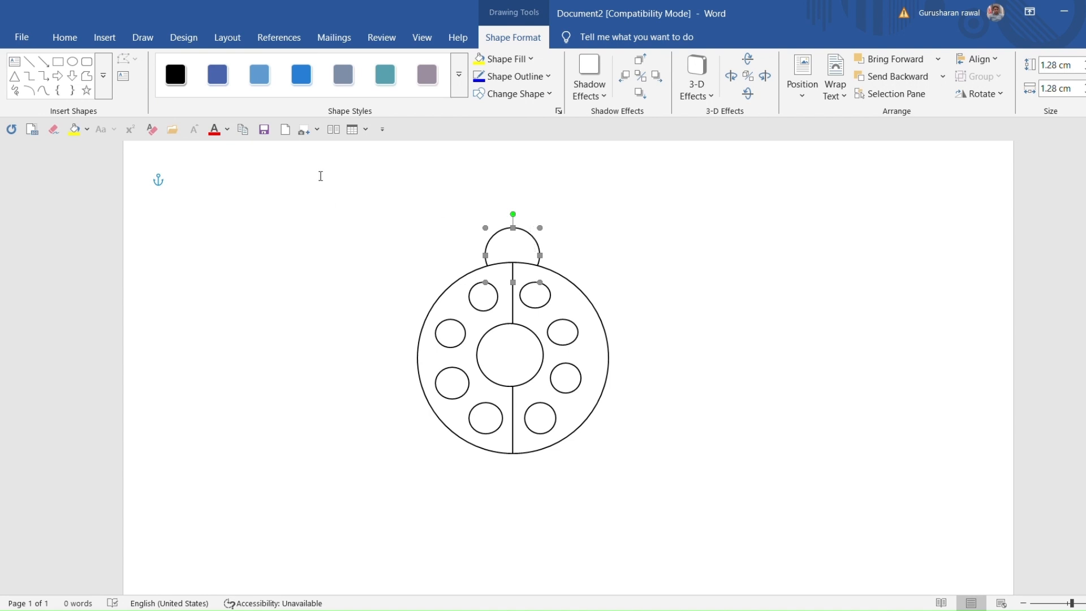
click(72, 63)
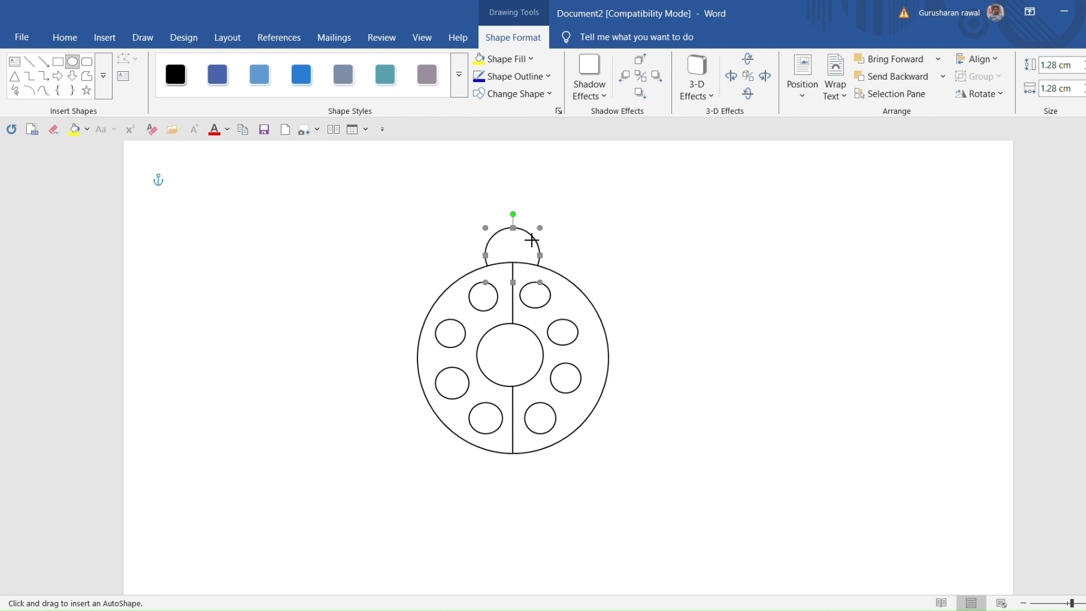
drag(525, 218, 532, 233)
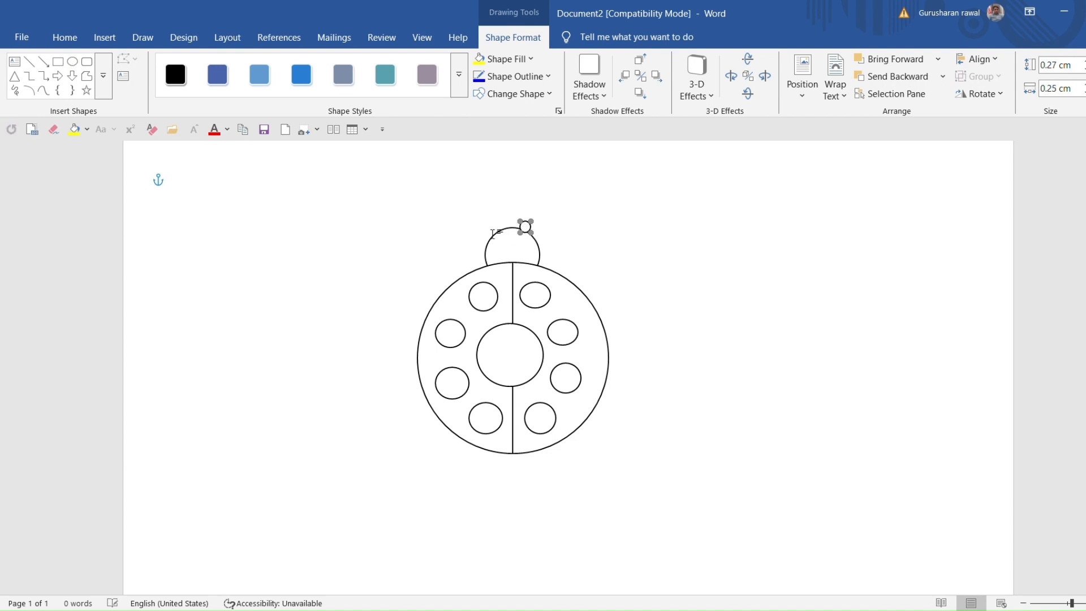
click(72, 61)
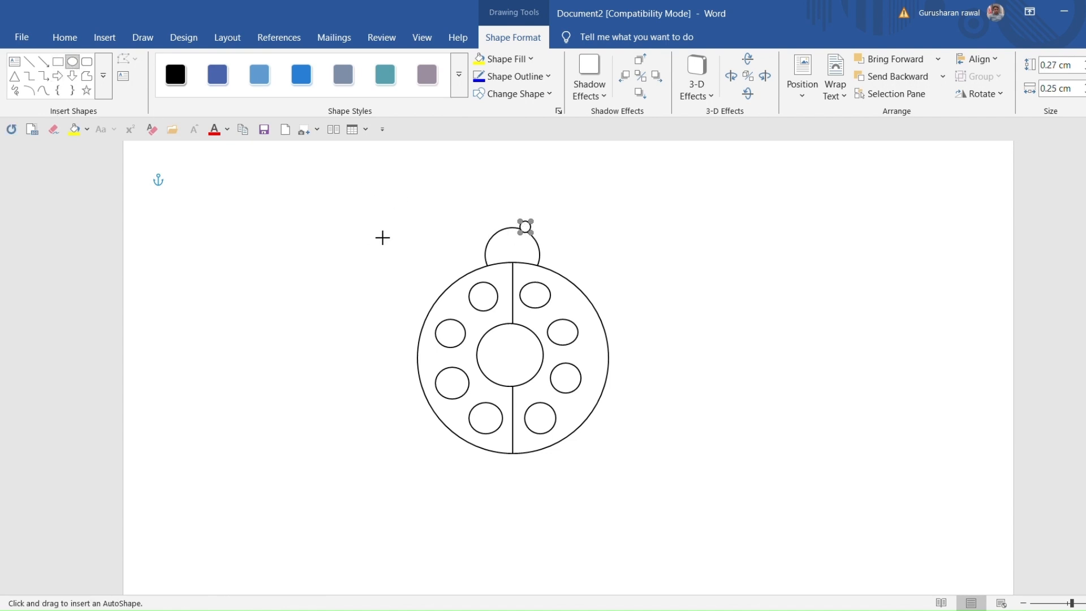
drag(497, 221, 509, 233)
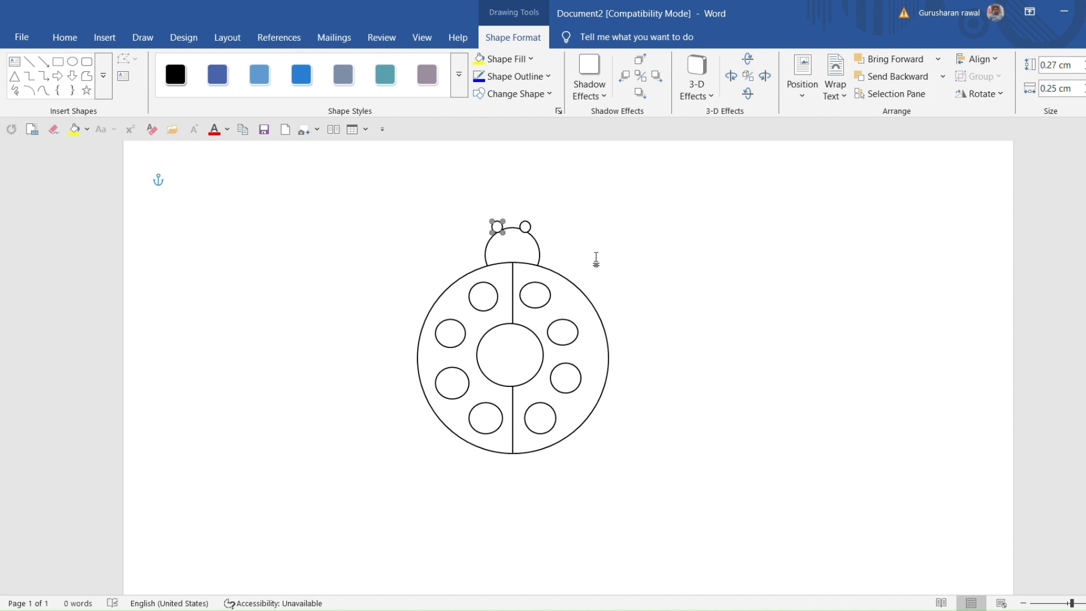
click(529, 231)
click(485, 209)
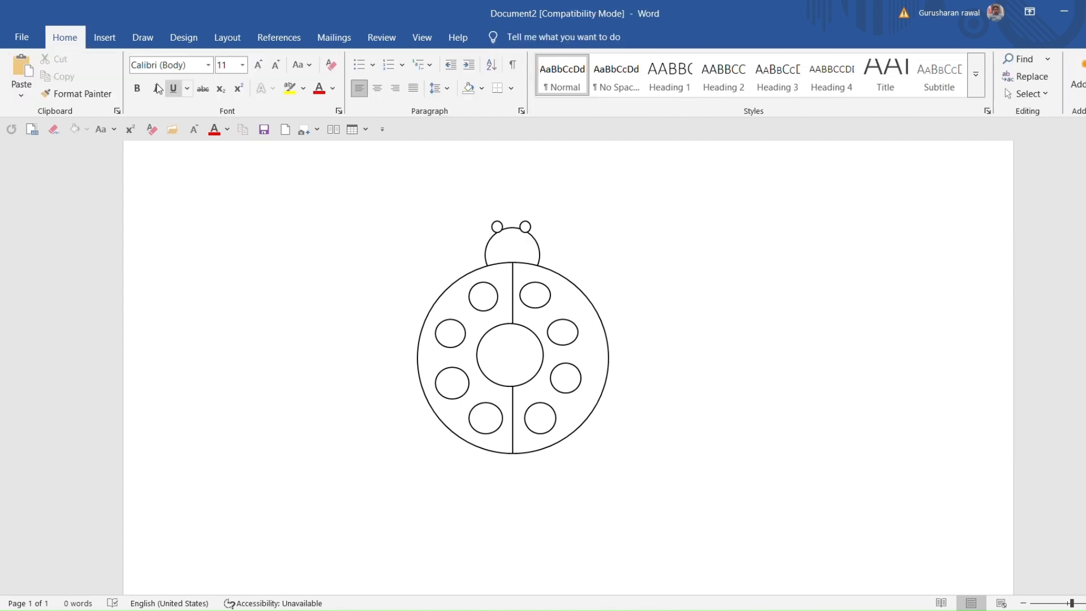
Step: Draw the upper right leg with two joined lines, about 0.85 by 0.9 cm outward from the body and 0.92 by 0.25 cm downward
click(109, 46)
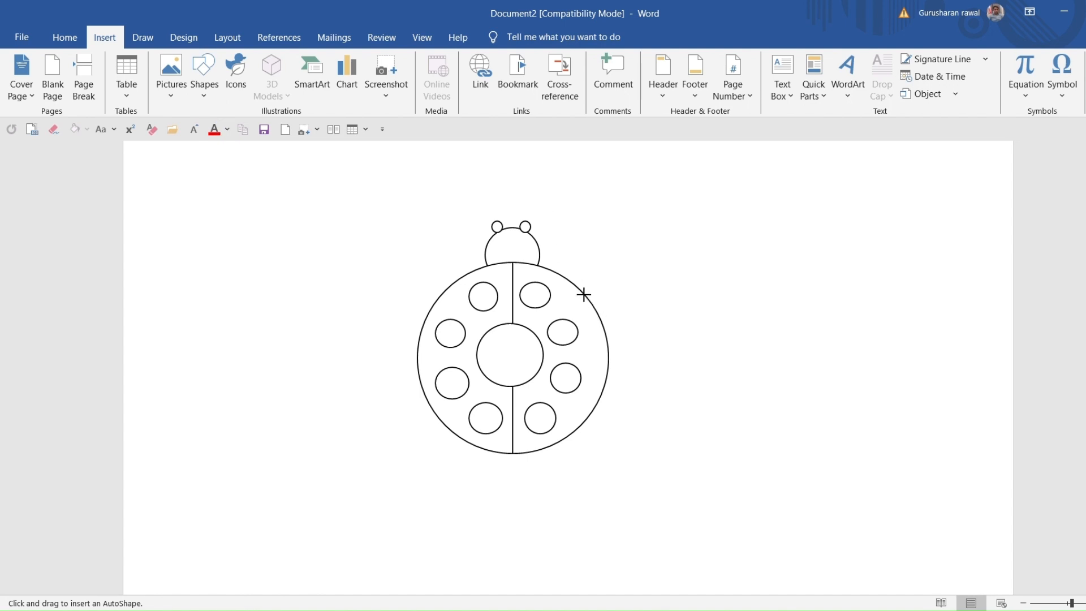
mouse_move(575, 285)
mouse_down()
mouse_move(630, 252)
mouse_move(621, 259)
mouse_move(613, 250)
mouse_up()
click(29, 61)
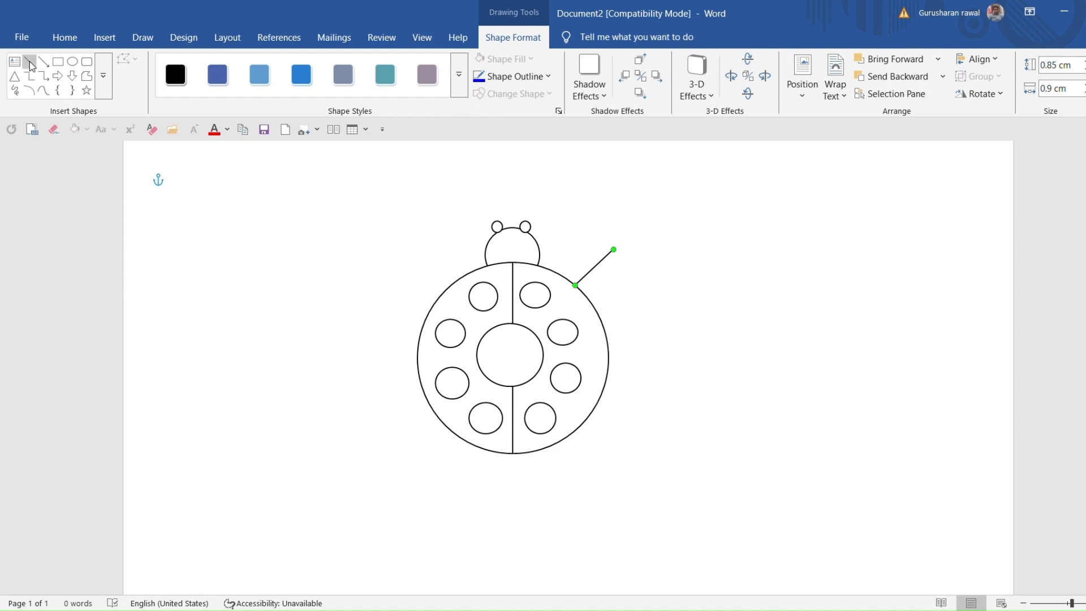
drag(613, 249, 624, 288)
ctrl+scroll(633, 298, down, 1)
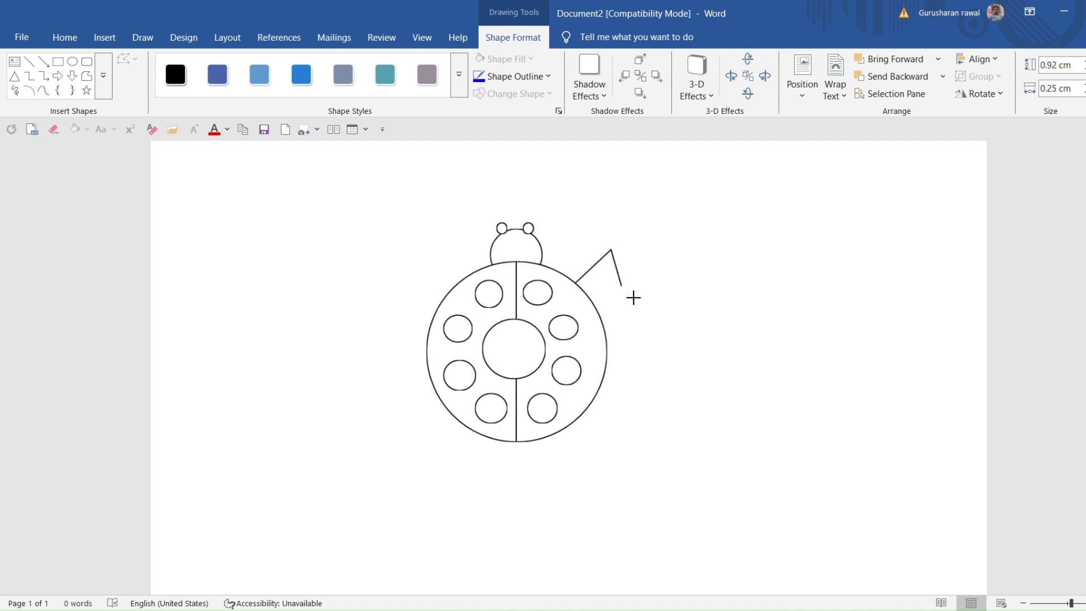
Step: Draw the middle right leg with lines about 0.42 by 1.27 cm and 1.01 by 0.29 cm, and shift both to meet the body
click(30, 61)
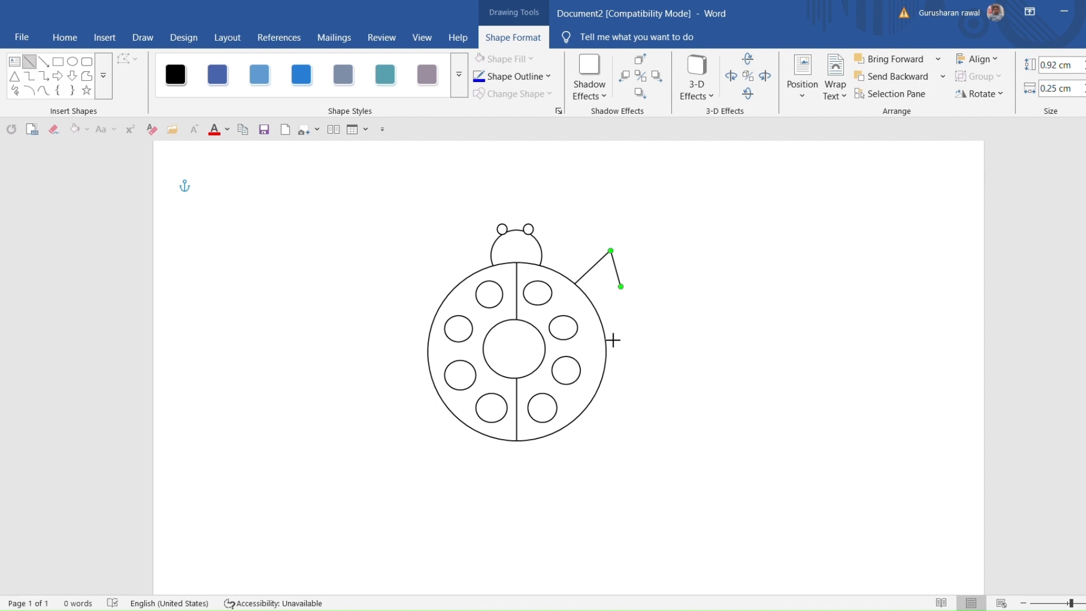
drag(606, 328, 656, 311)
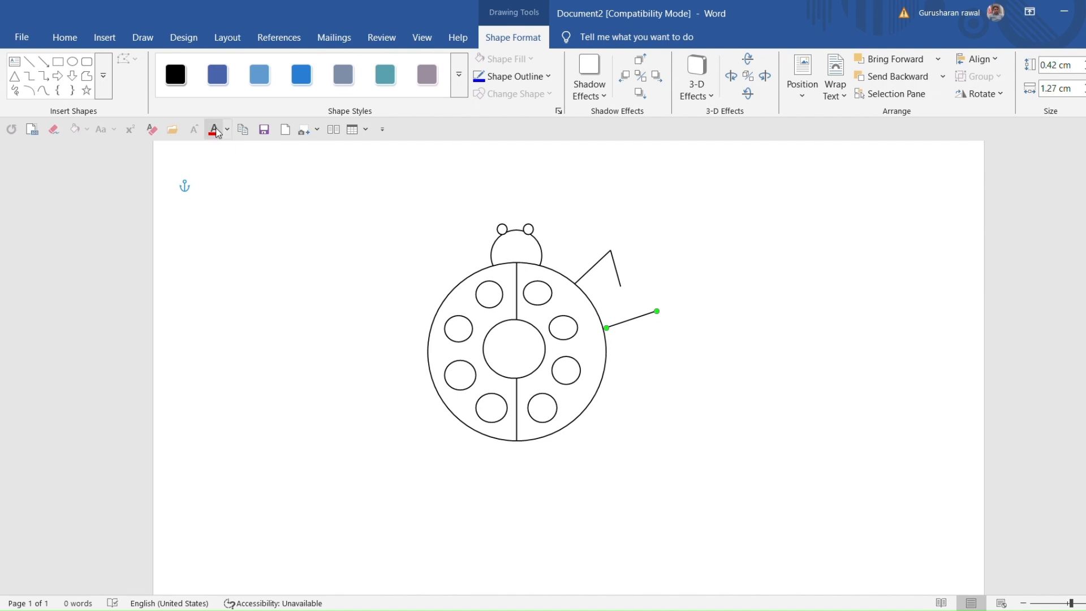
click(29, 61)
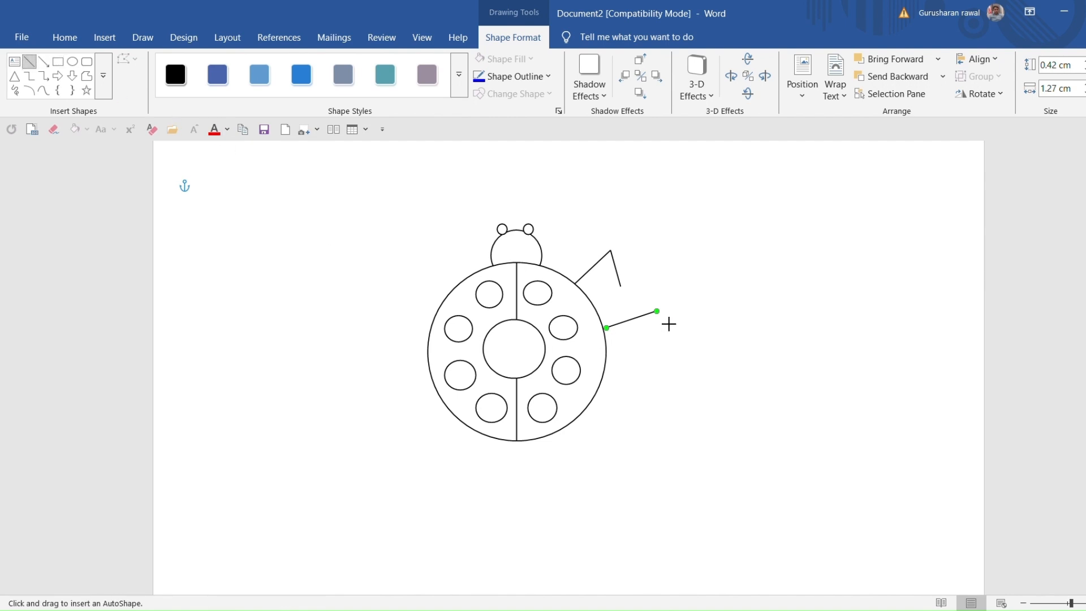
mouse_move(659, 313)
mouse_down()
mouse_move(661, 376)
mouse_move(649, 368)
mouse_move(678, 369)
mouse_move(677, 360)
mouse_up()
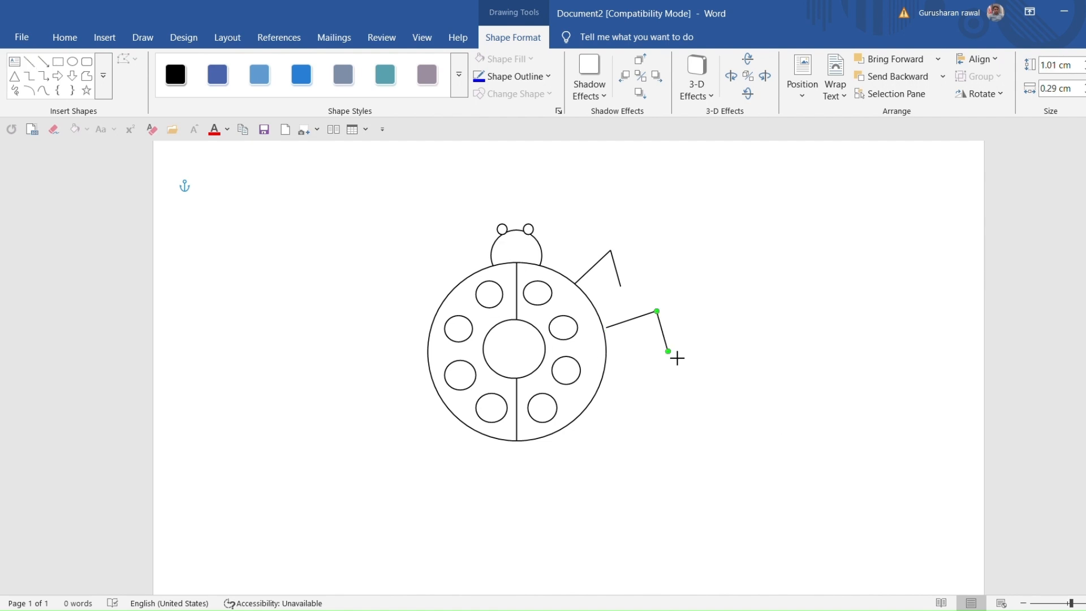
click(639, 324)
drag(639, 324, 661, 336)
click(667, 338)
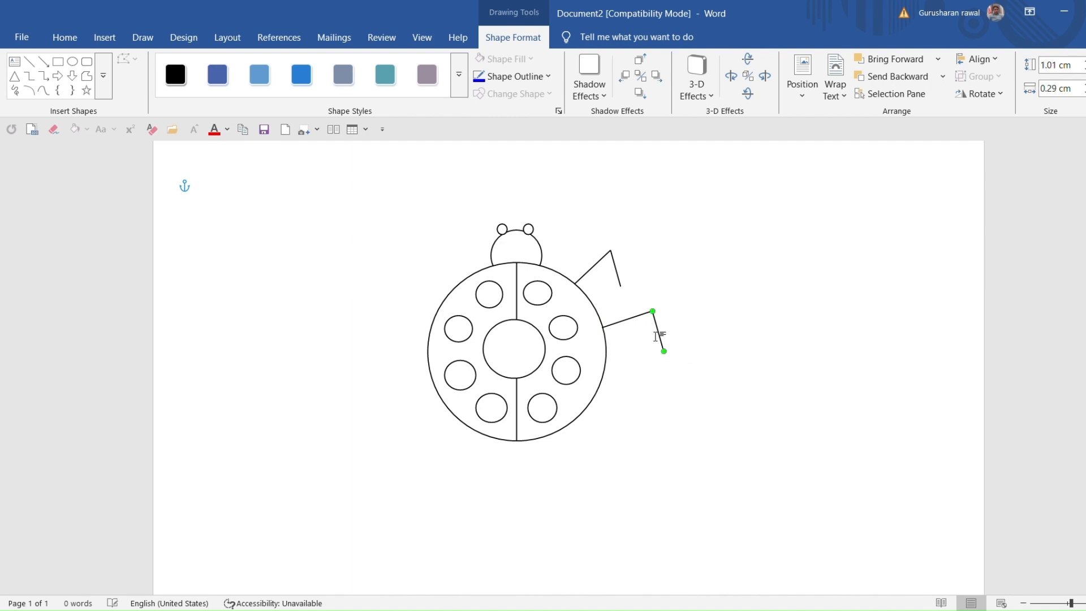
click(30, 61)
drag(592, 394, 325, 205)
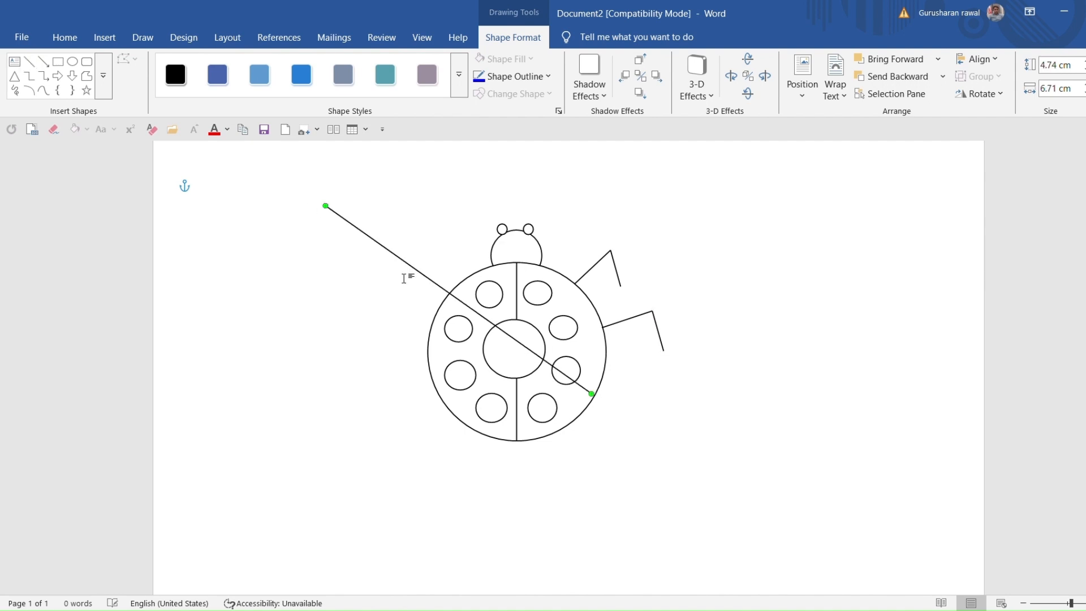
key(ctrl+z)
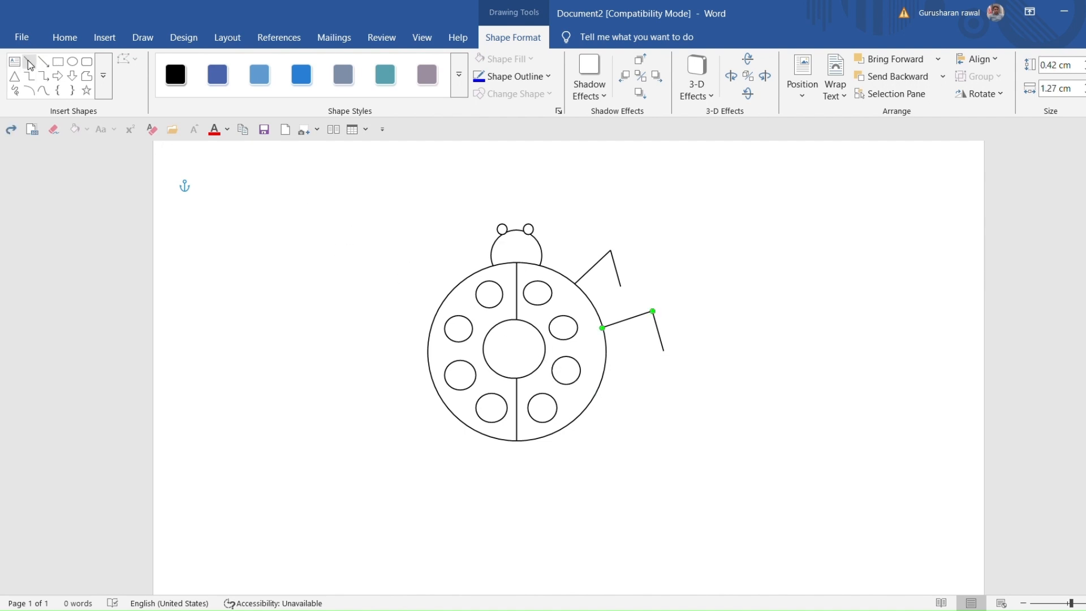
Step: Draw the lower right leg with a line about 0.23 by 1.5 cm outward from the body and a short line bending down from its end
click(34, 61)
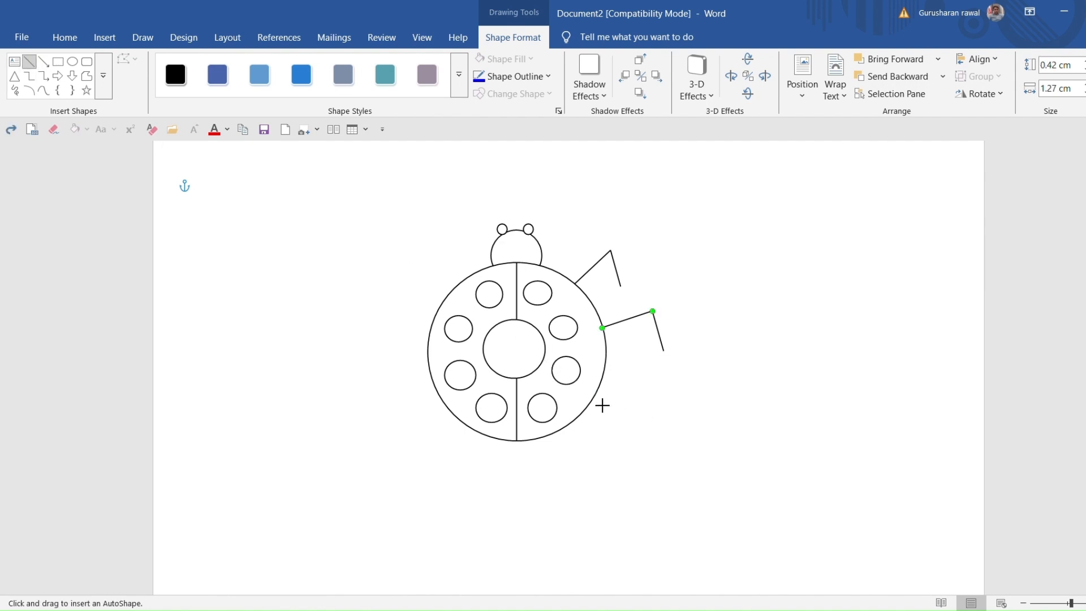
drag(593, 393, 662, 390)
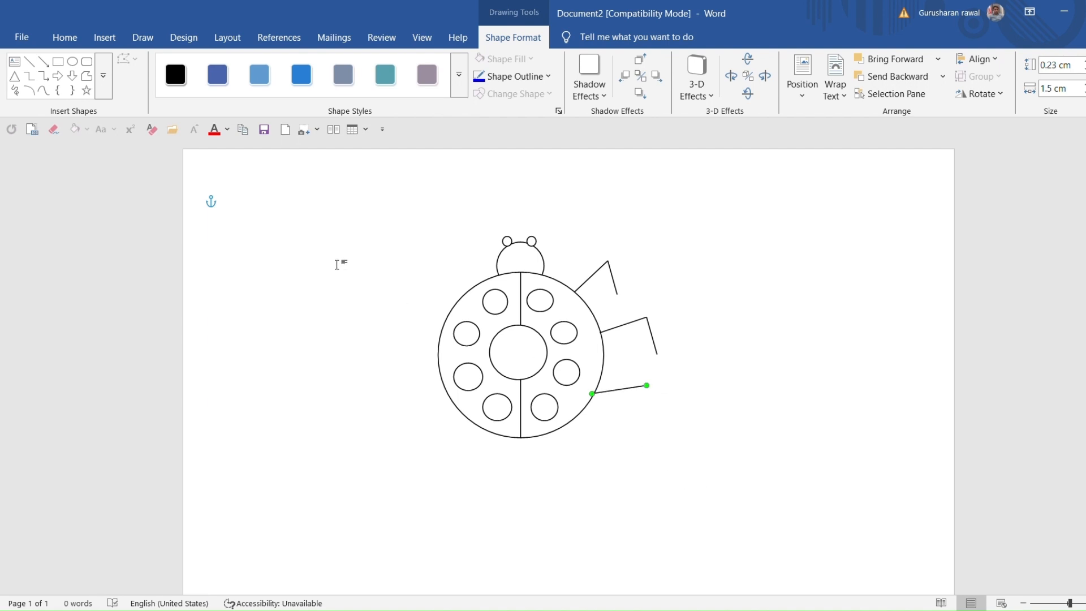
click(28, 60)
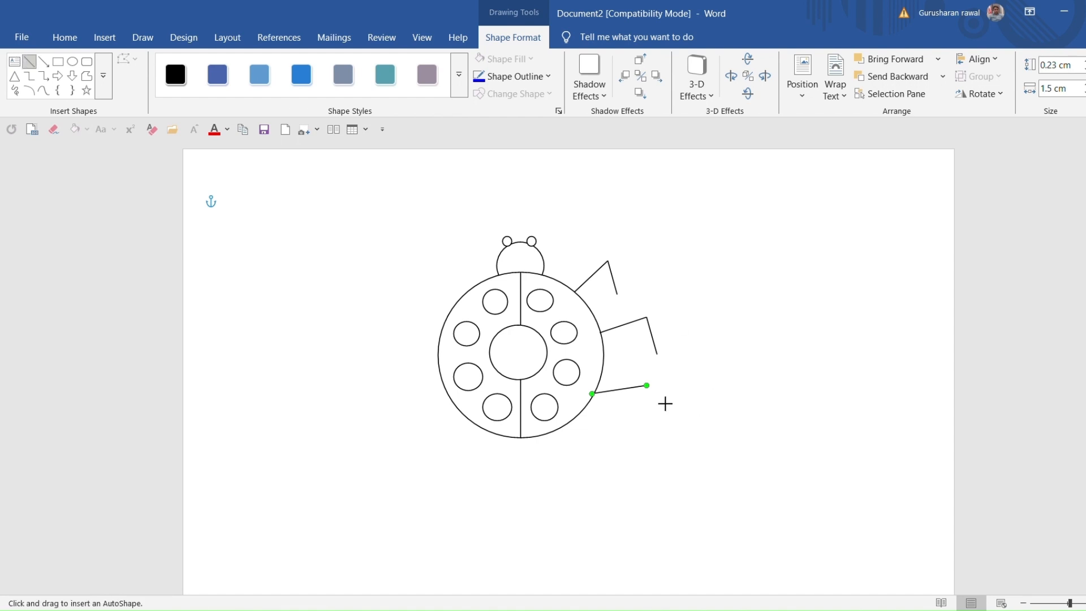
drag(656, 395, 650, 422)
click(848, 438)
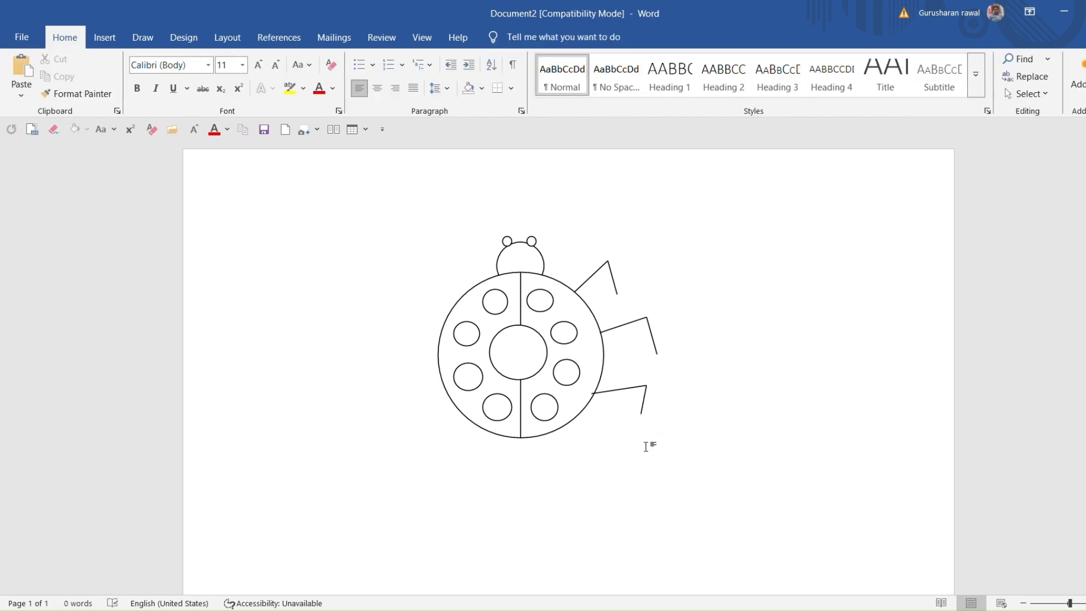
Step: Reshape the lower right leg by moving it against the body, shortening its upper line and angling its lower line outward at about 0.78 by 0.29 cm
click(626, 394)
drag(626, 395, 670, 418)
click(647, 406)
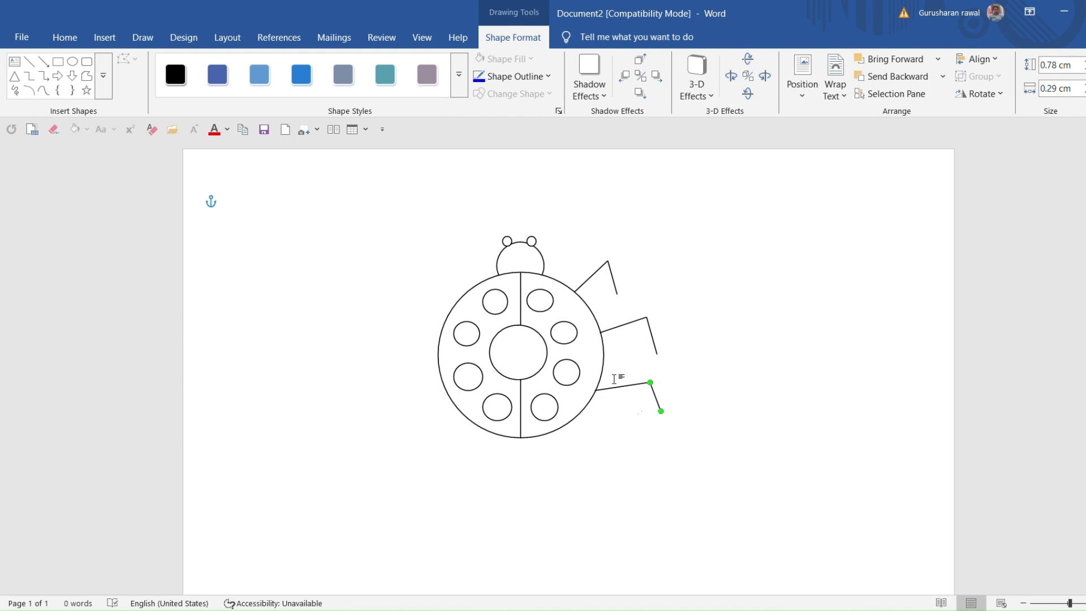
click(635, 384)
mouse_move(649, 382)
mouse_down()
mouse_move(635, 385)
mouse_move(648, 403)
mouse_up()
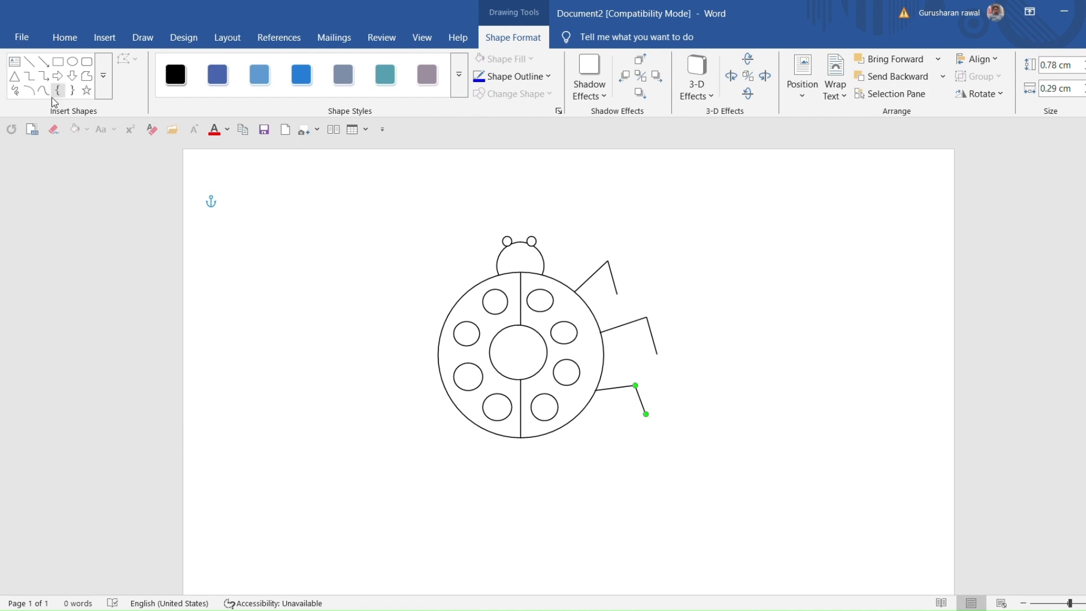
Step: Draw the upper left leg with a line about 0.37 by 0.77 cm, a 0.2 by 0.42 cm extension and a 1.19 by 0.28 cm downward line
click(29, 61)
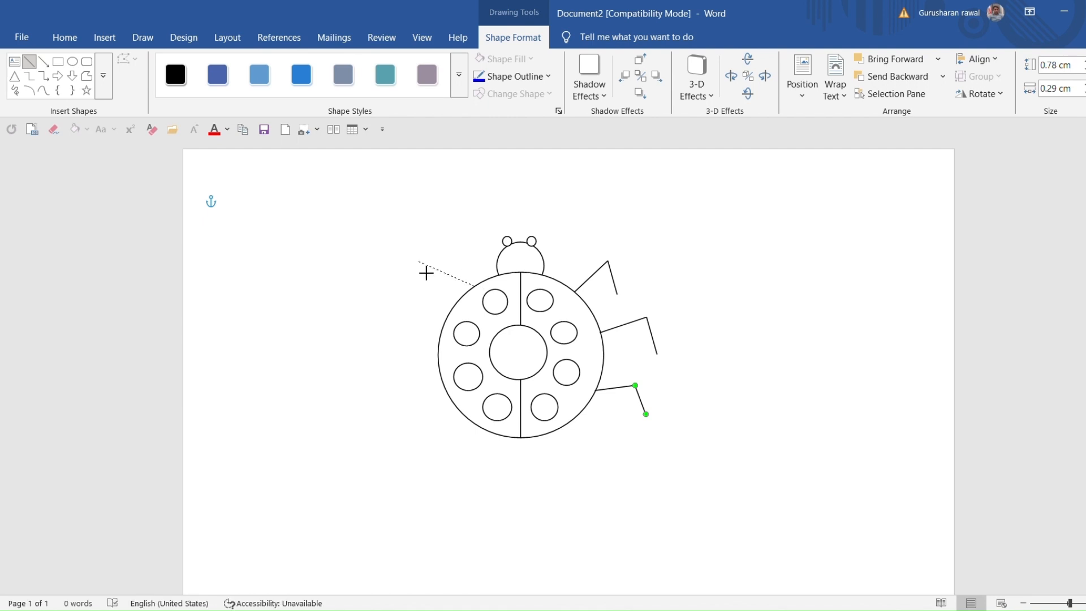
drag(446, 272, 474, 286)
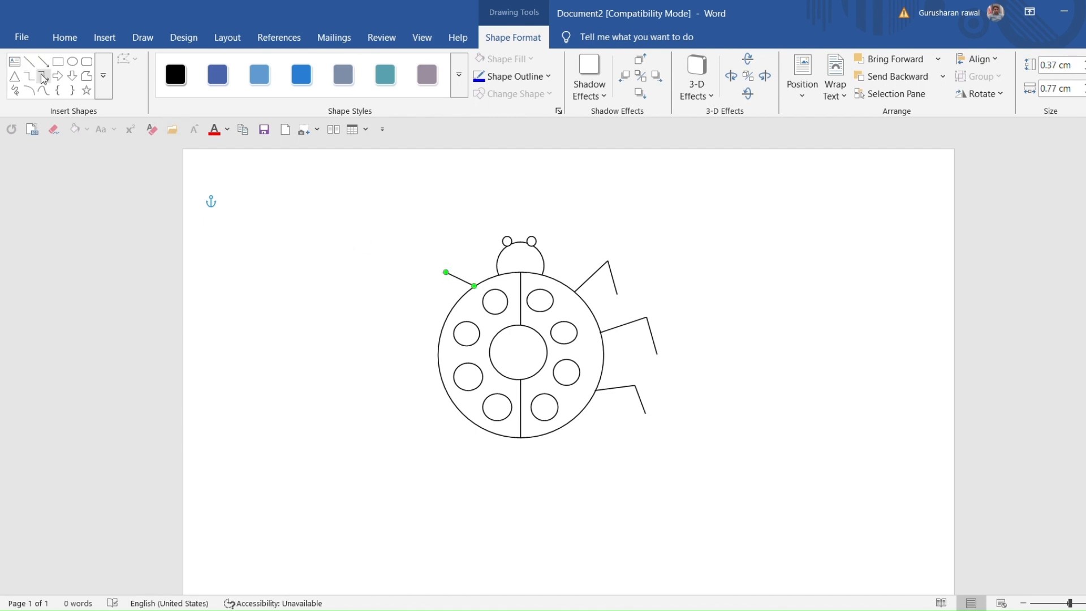
click(29, 61)
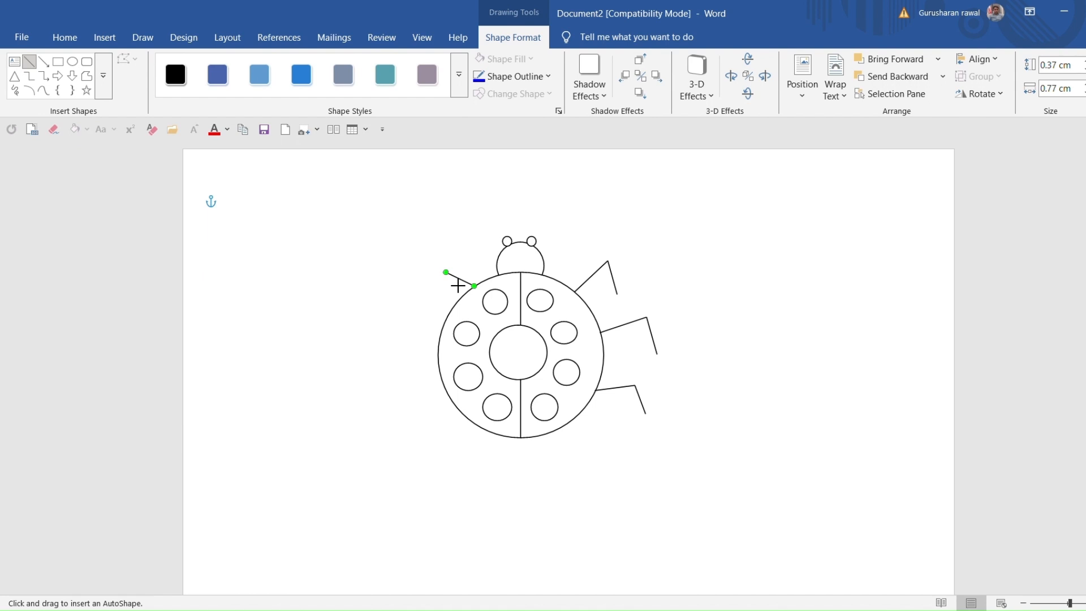
drag(446, 272, 430, 265)
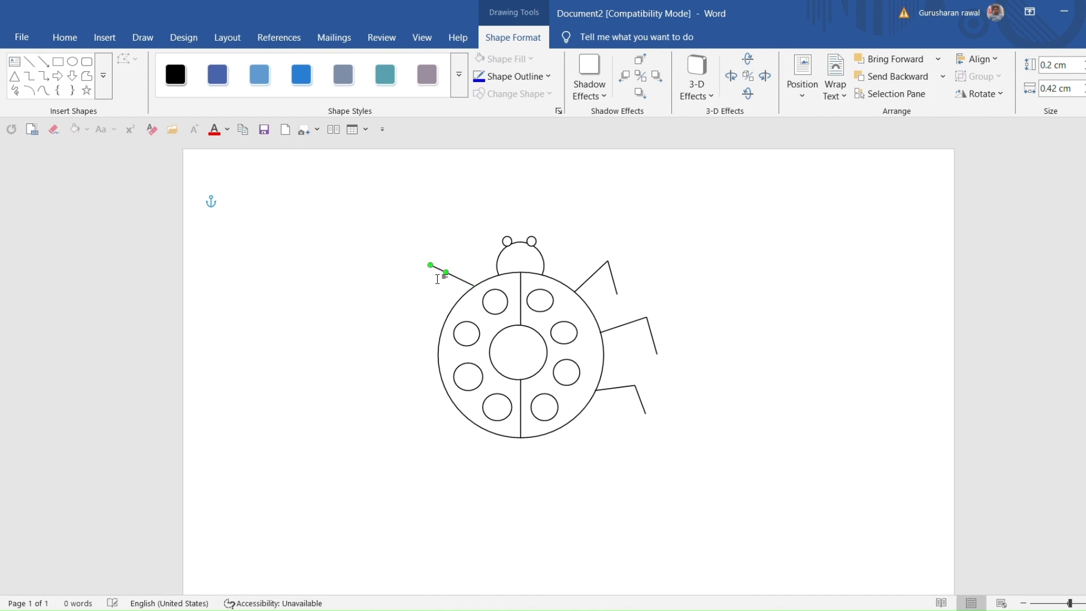
click(29, 61)
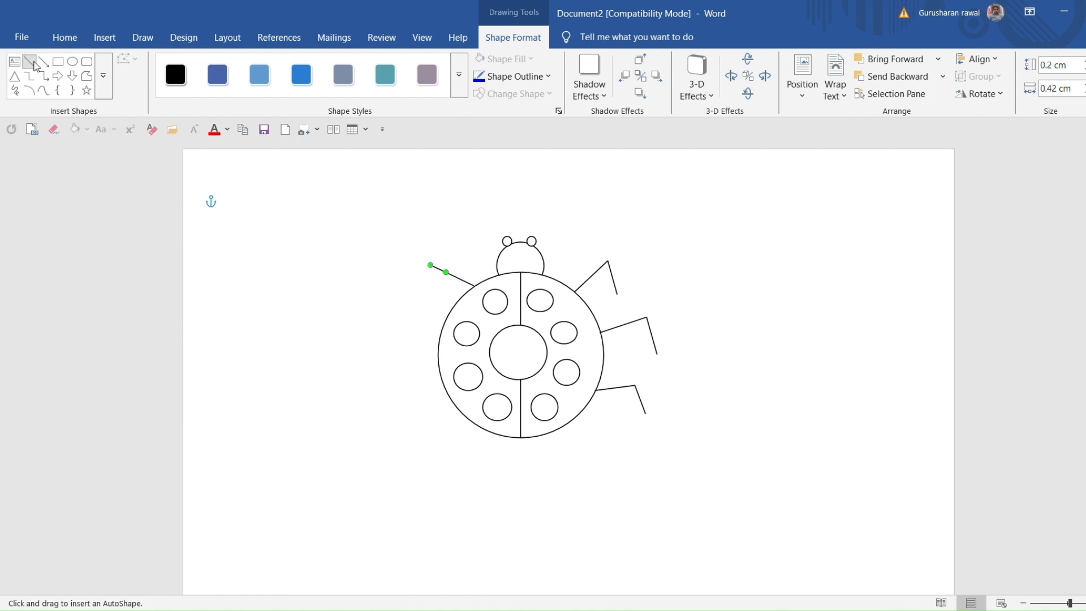
drag(431, 266, 419, 308)
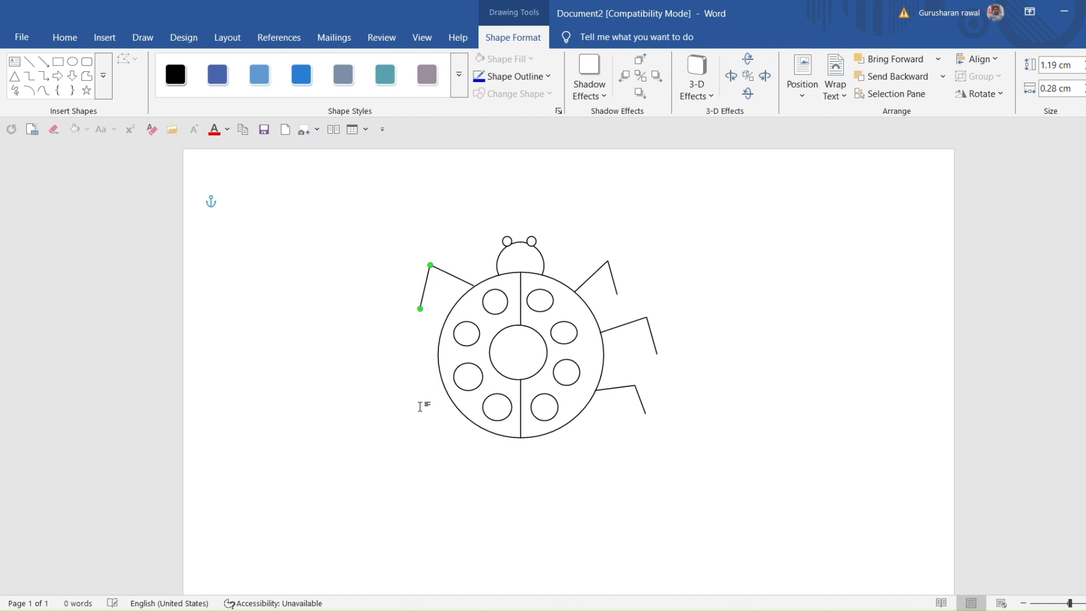
Step: Draw the middle left leg with a line about 0.48 by 1.02 cm outward from the body and a downward line about 1.09 by 0.16 cm
click(29, 62)
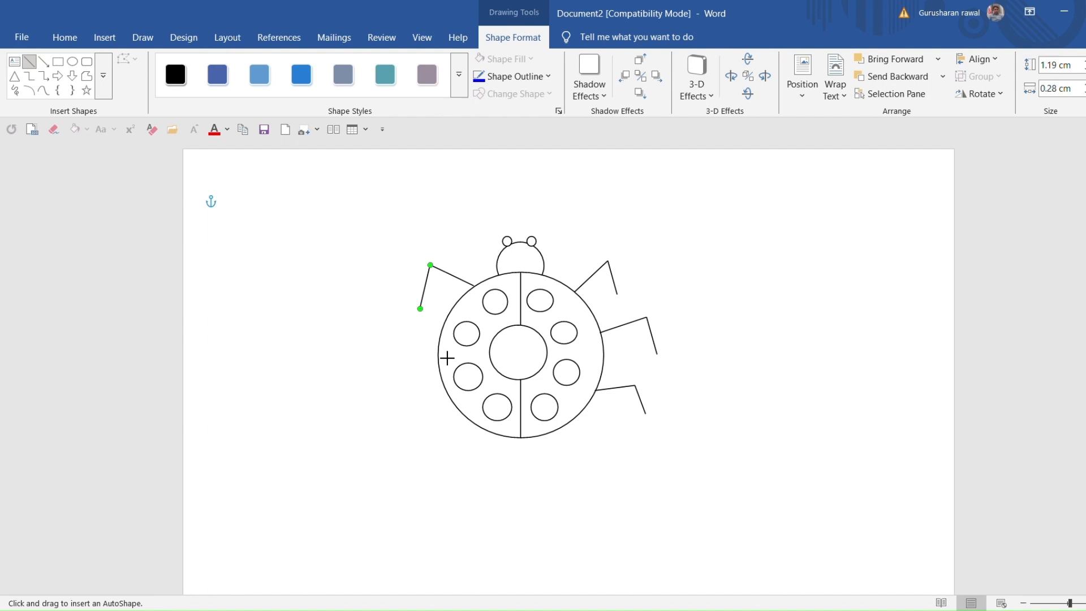
drag(438, 346, 401, 329)
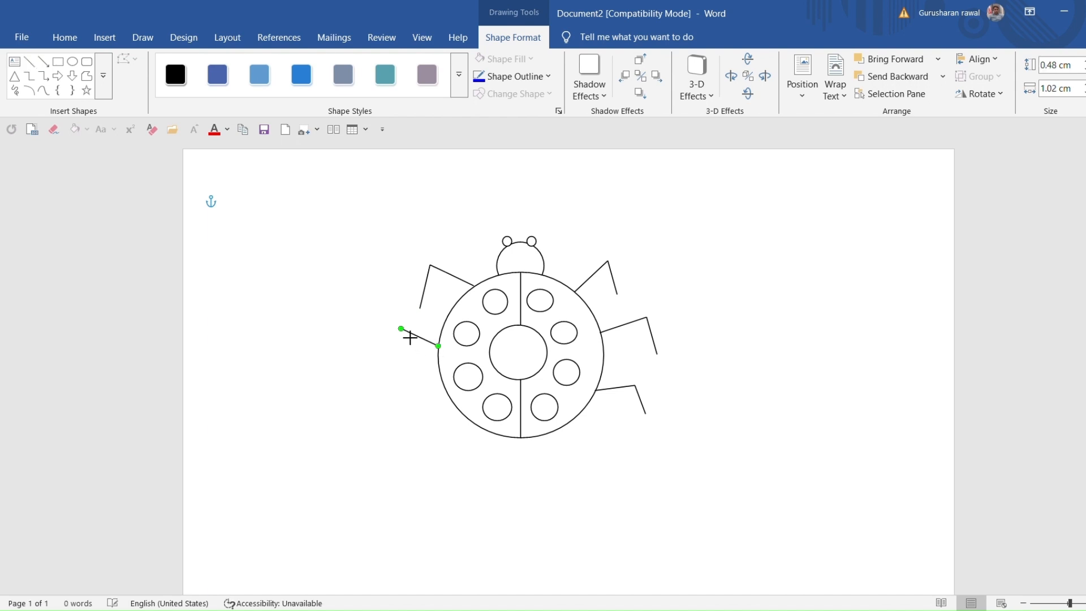
click(26, 62)
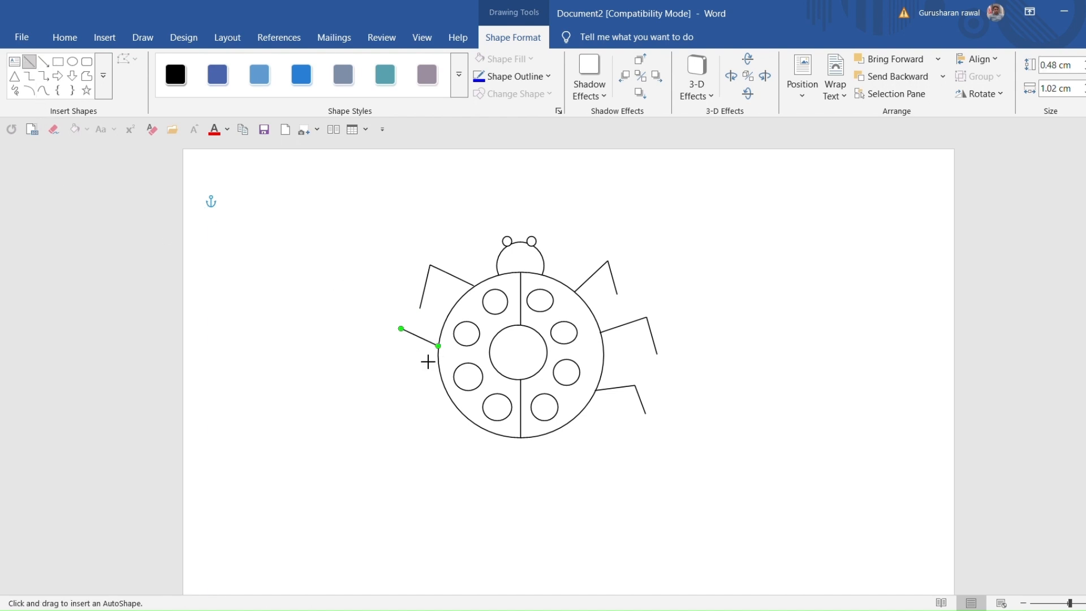
mouse_move(400, 328)
mouse_down()
mouse_move(424, 358)
mouse_move(394, 369)
mouse_up()
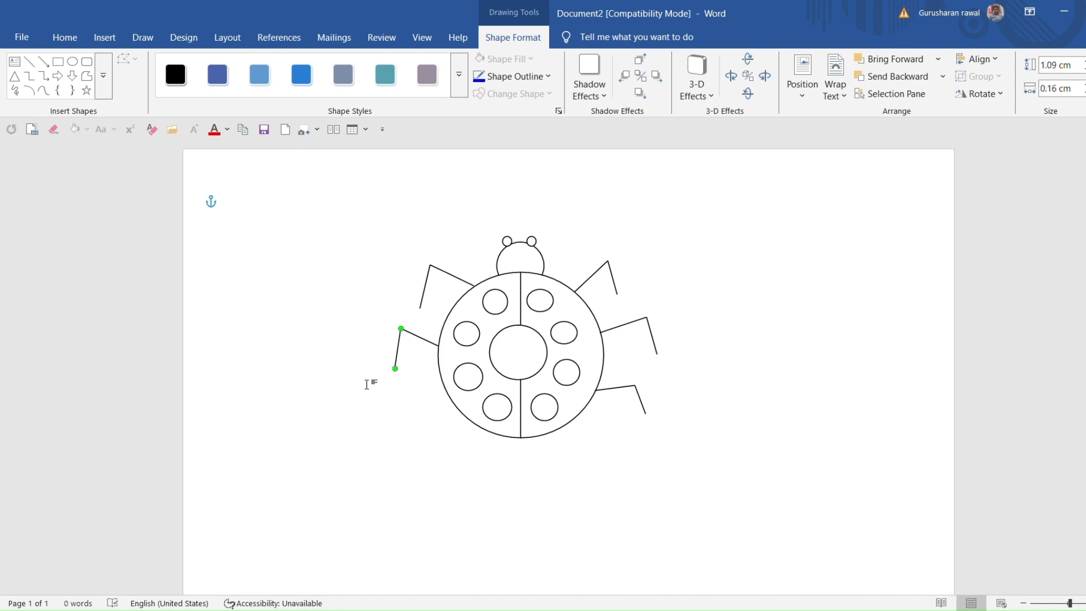
Step: Draw the lower left leg with lines about 0.21 by 1.11 cm and 0.73 by 0.49 cm, and shift both to meet the body
click(28, 61)
mouse_move(450, 401)
mouse_down()
mouse_move(395, 402)
mouse_move(424, 407)
mouse_move(408, 393)
mouse_up()
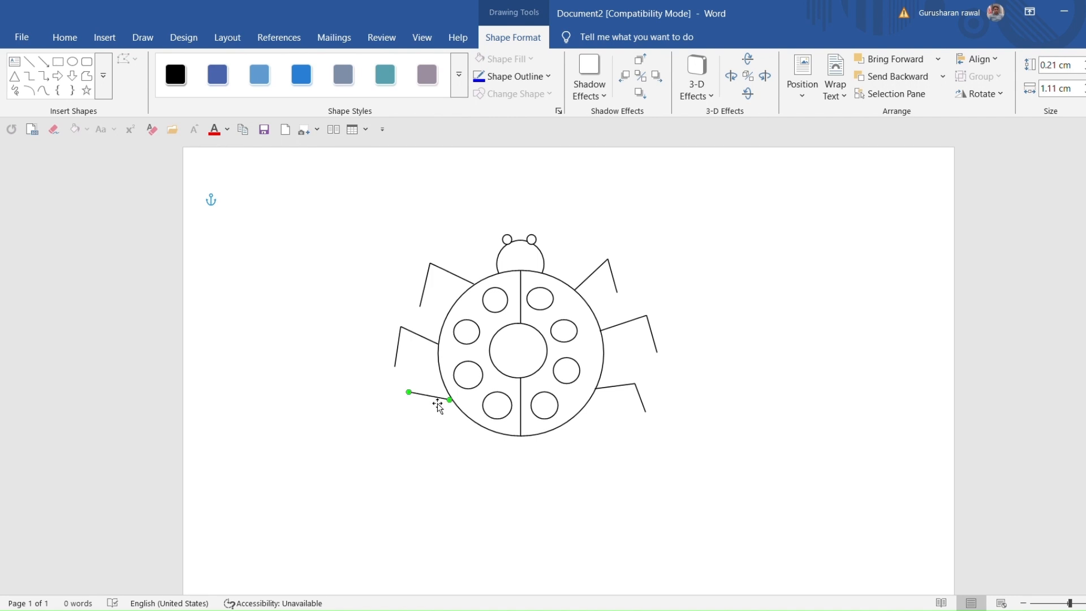
click(32, 59)
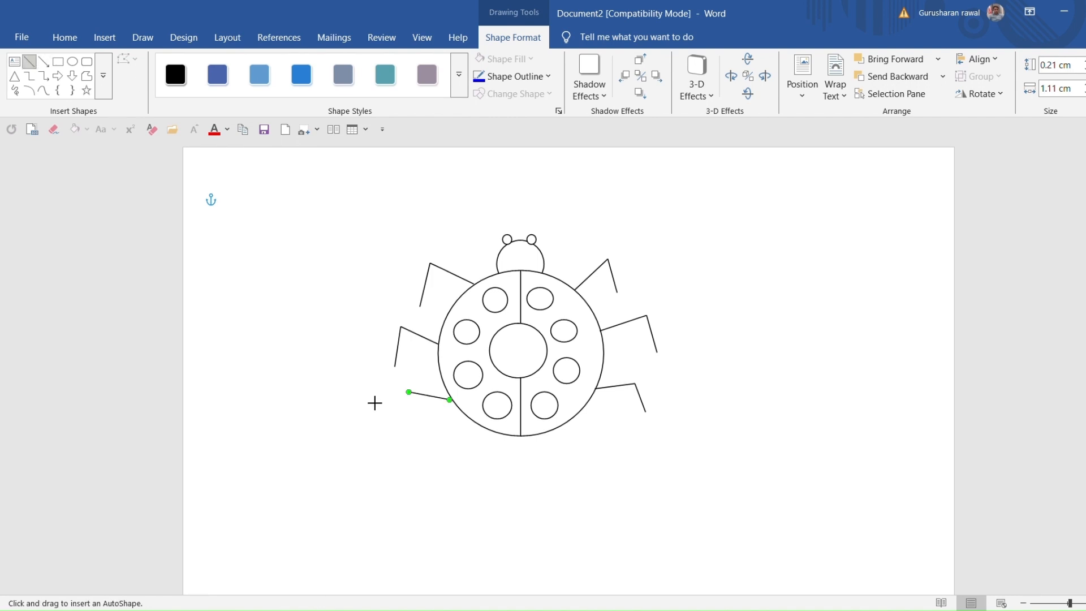
mouse_move(408, 392)
mouse_down()
mouse_move(455, 440)
mouse_move(391, 418)
mouse_up()
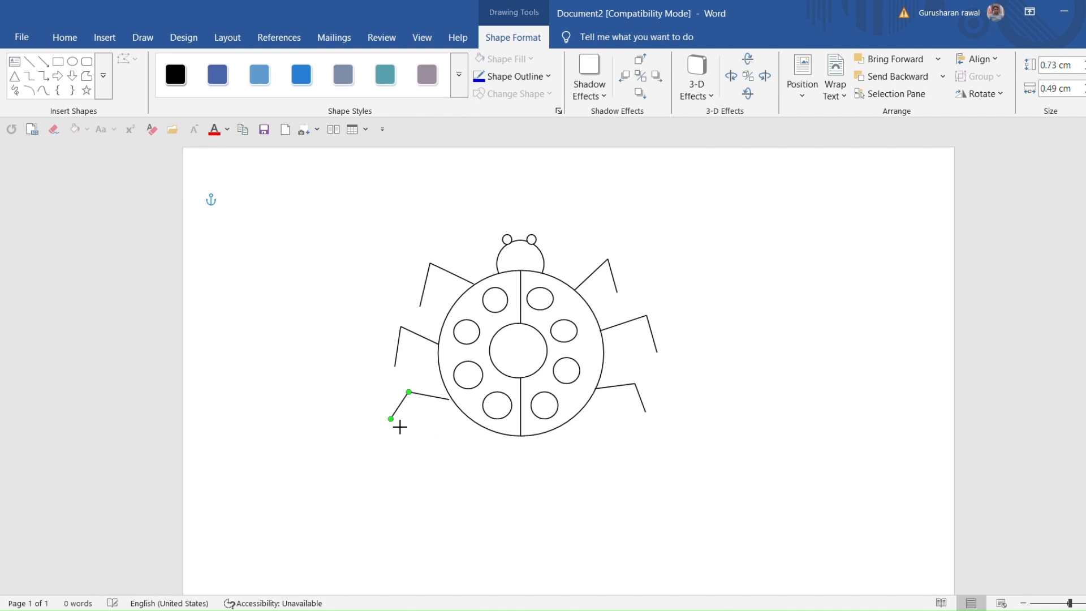
click(433, 398)
drag(433, 399, 406, 414)
click(541, 474)
click(402, 417)
Step: Give the large body circle a thicker black outline and fill it with red
click(104, 37)
click(476, 305)
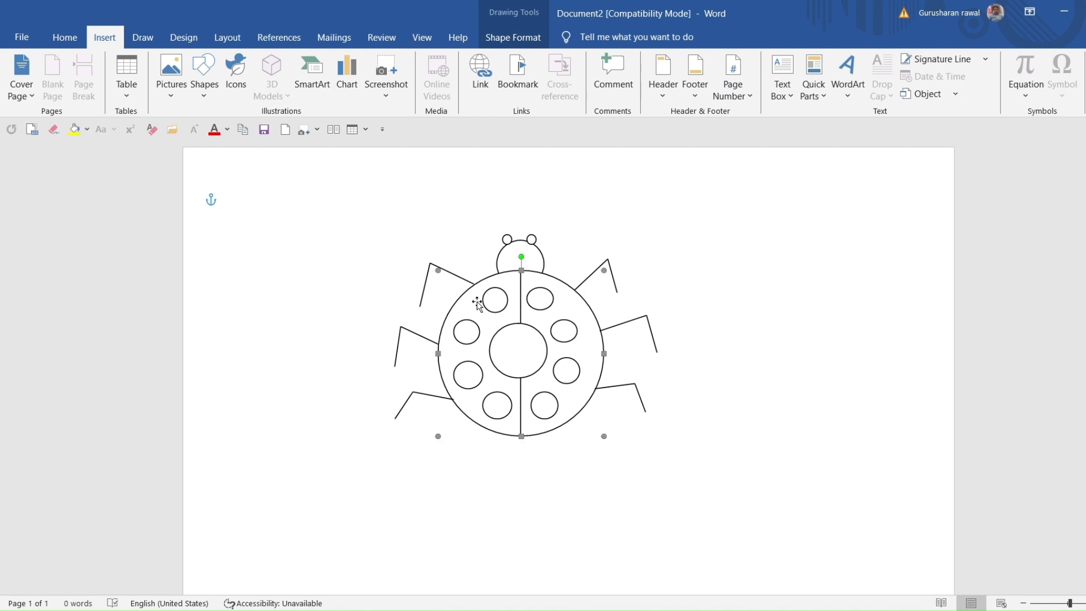
click(514, 44)
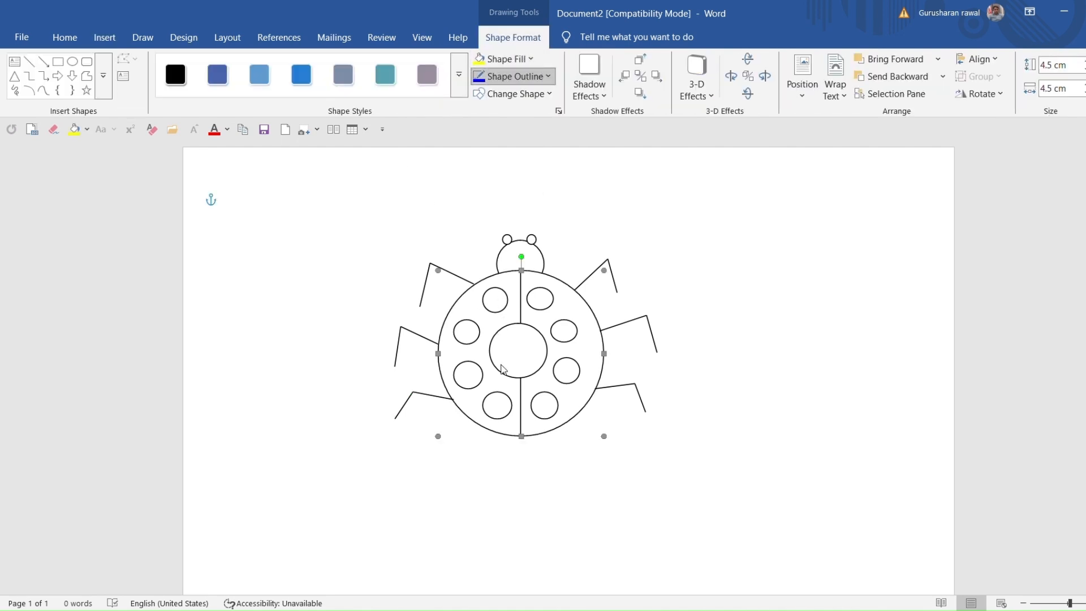
click(754, 446)
click(530, 59)
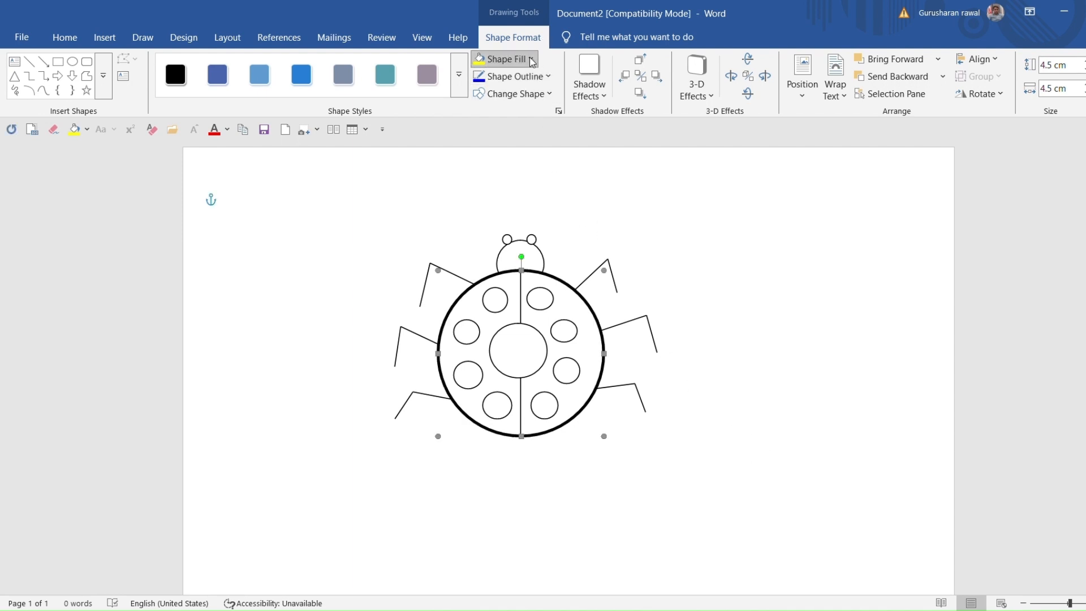
click(502, 273)
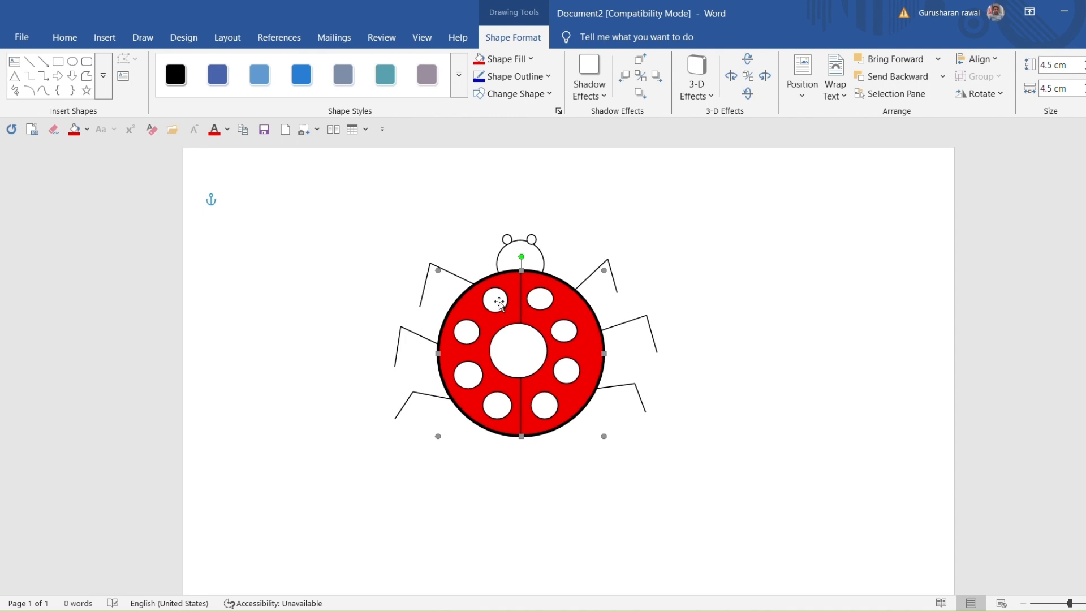
Step: Fill the four small spots on the left half of the body with black
click(495, 299)
click(527, 59)
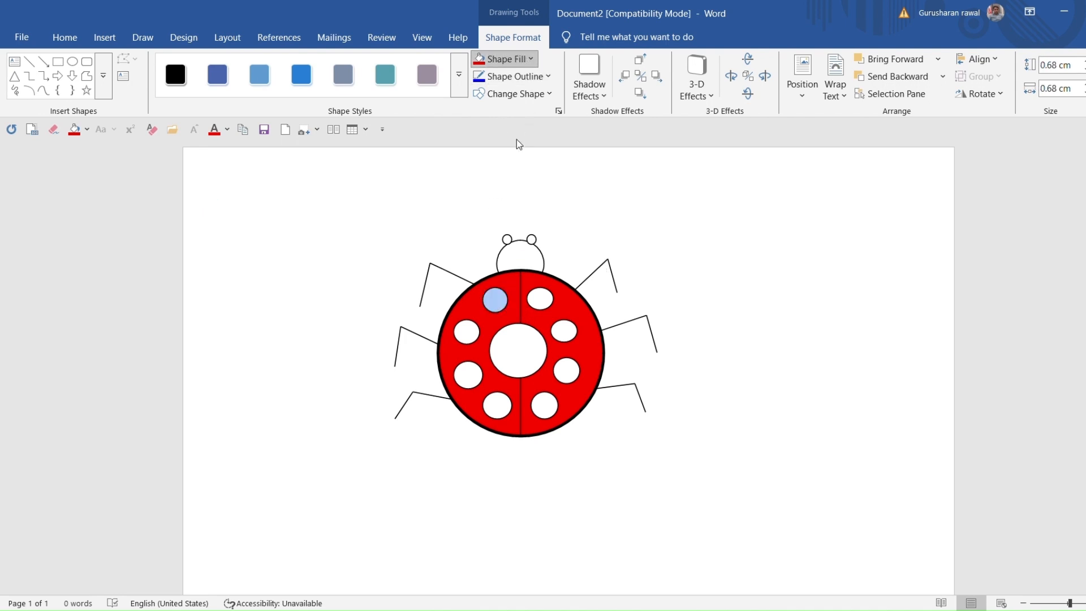
click(505, 126)
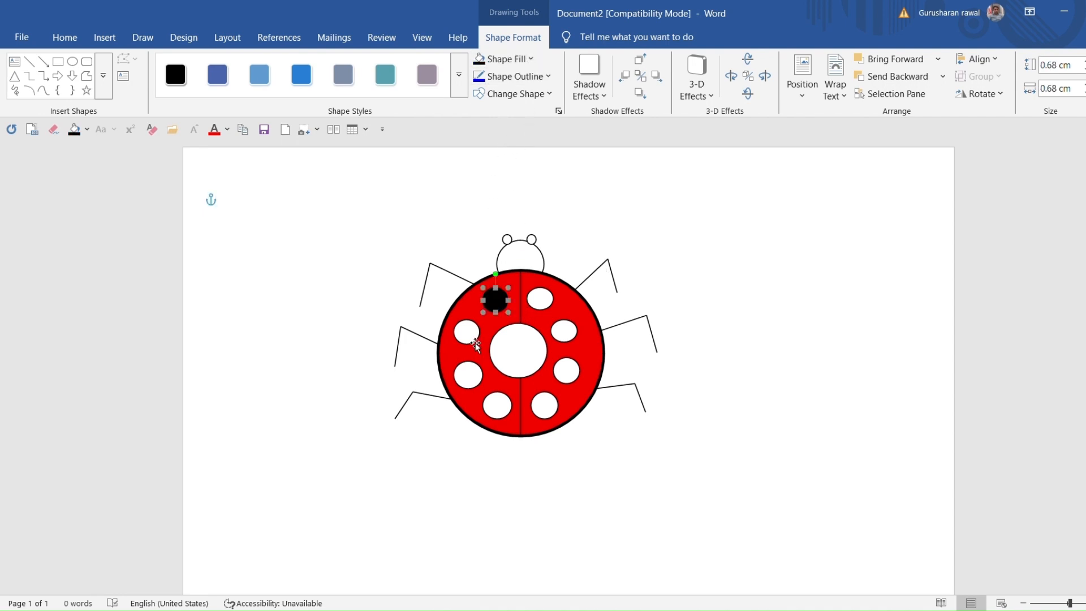
click(475, 339)
click(478, 59)
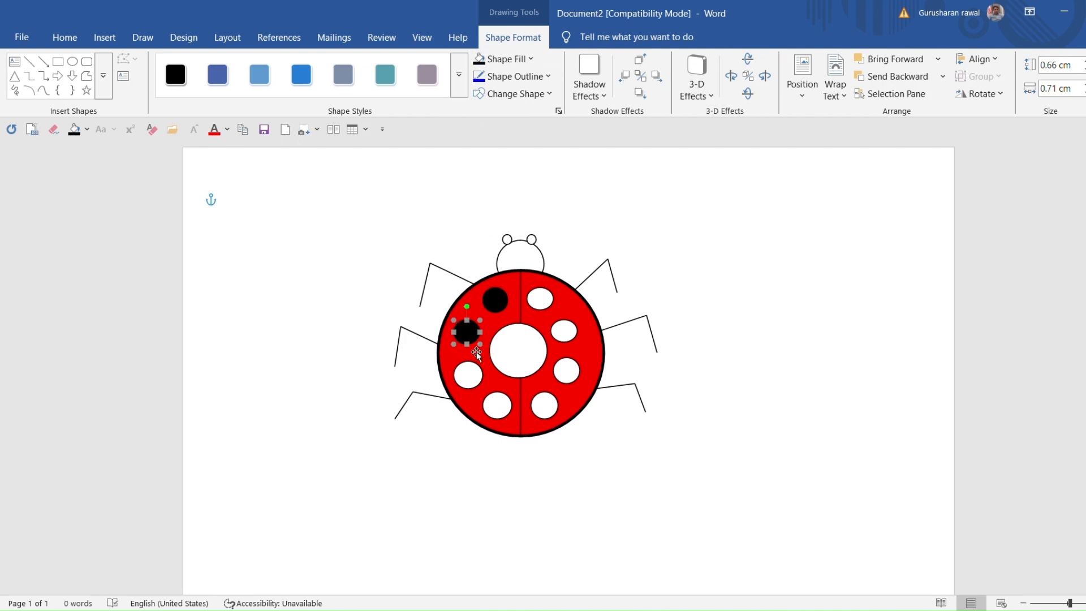
click(469, 377)
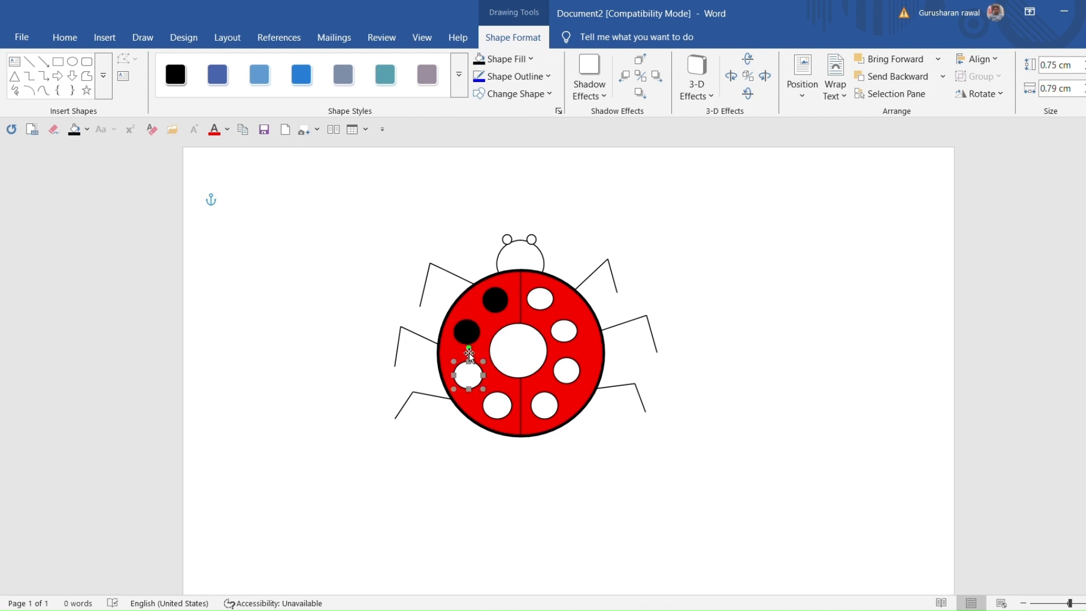
click(478, 59)
click(498, 411)
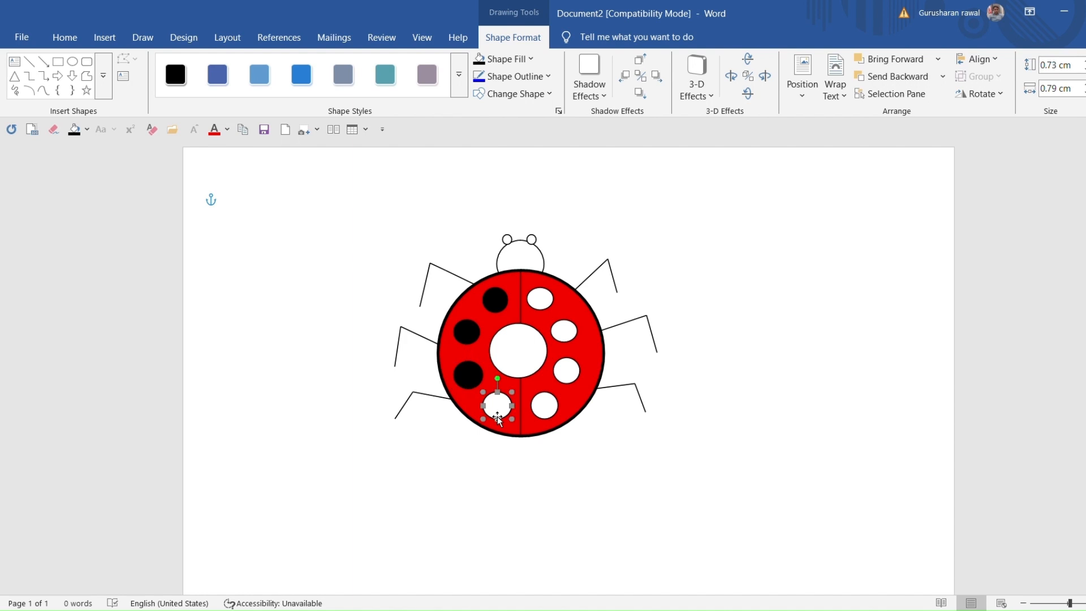
click(478, 58)
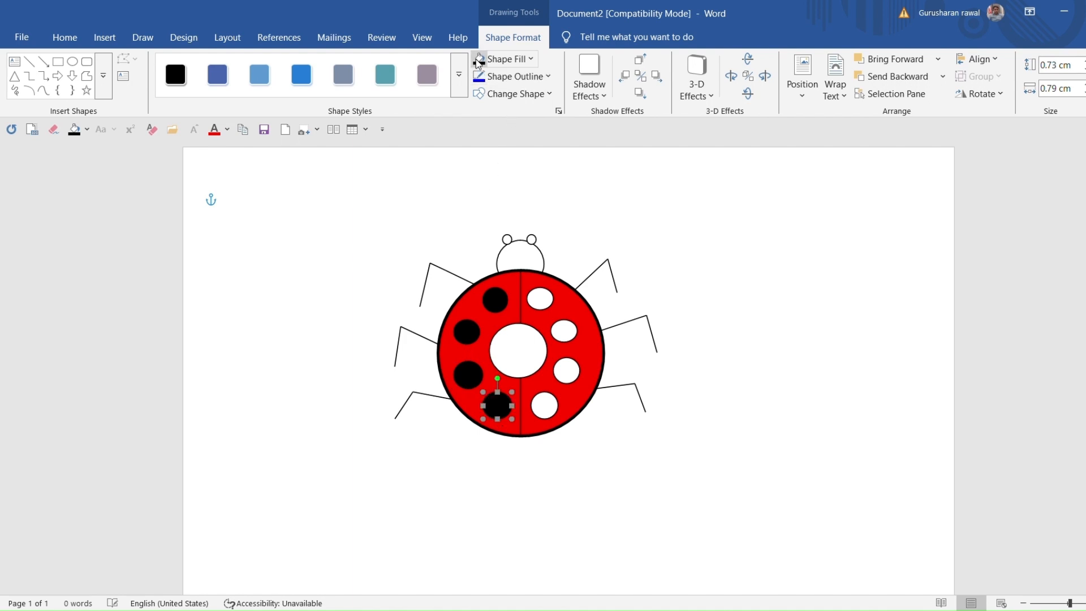
Step: Fill the four small spots on the right half of the body with black
click(535, 304)
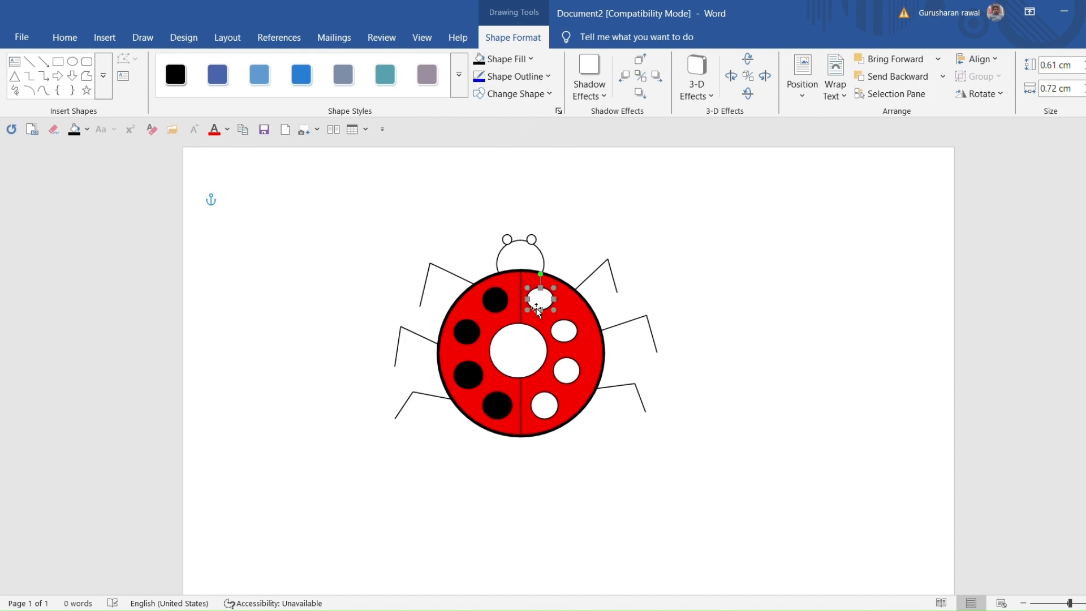
click(479, 59)
click(569, 340)
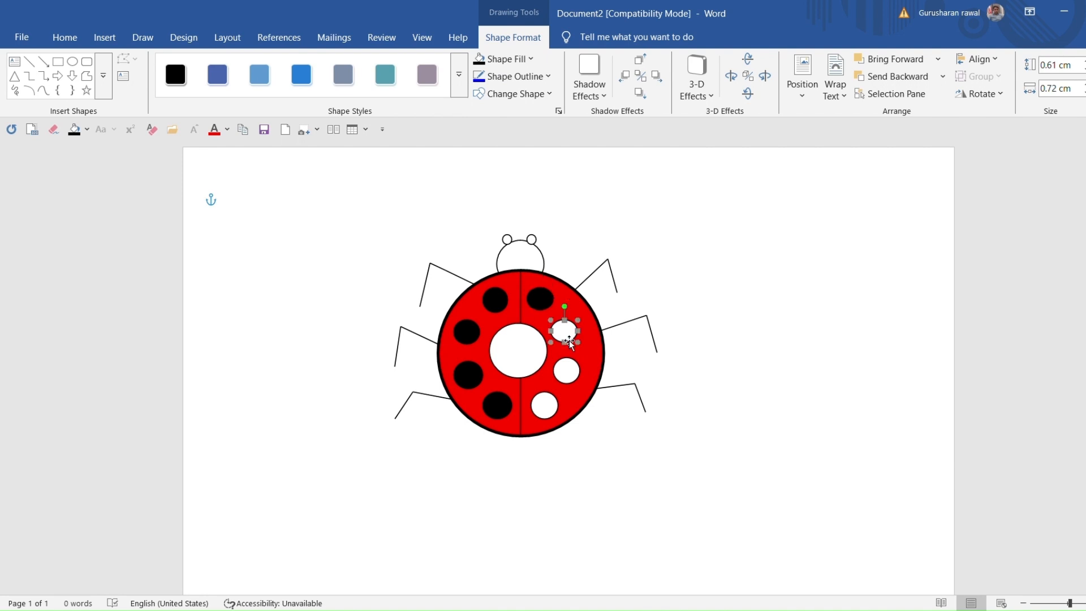
click(478, 59)
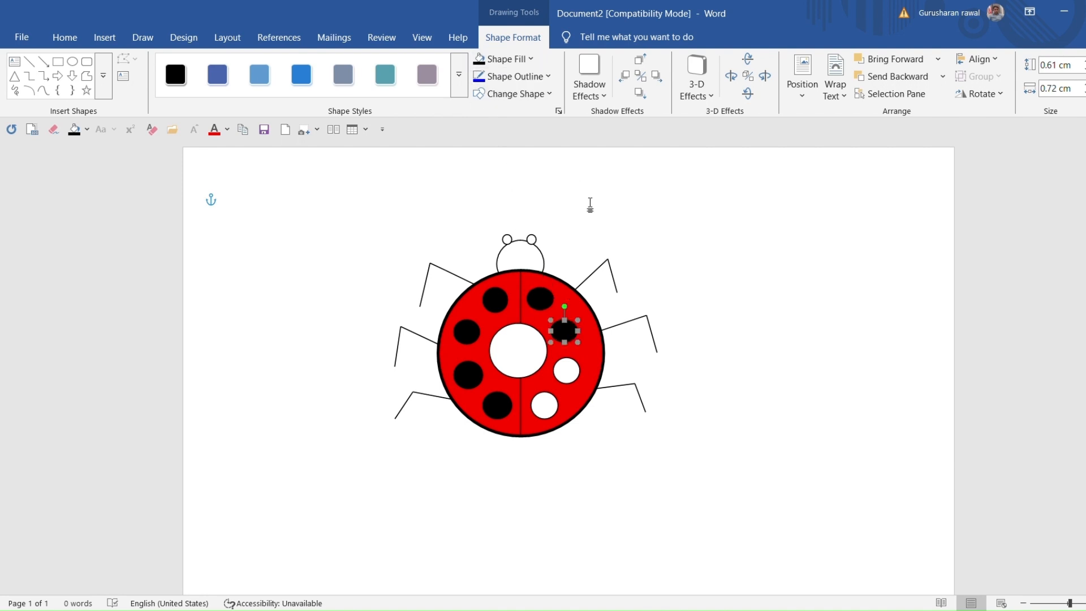
click(568, 375)
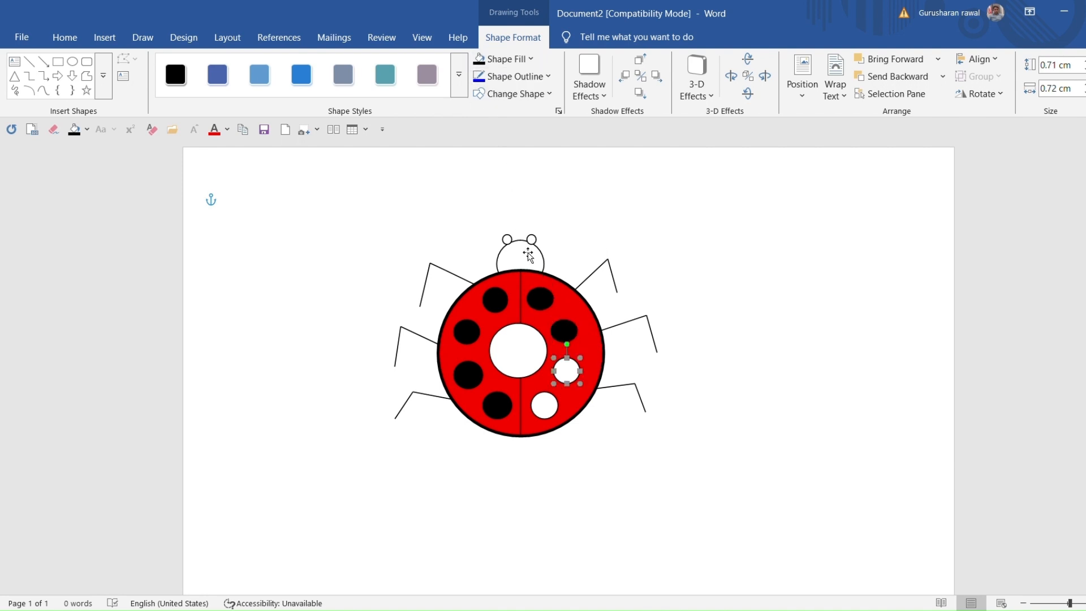
click(479, 59)
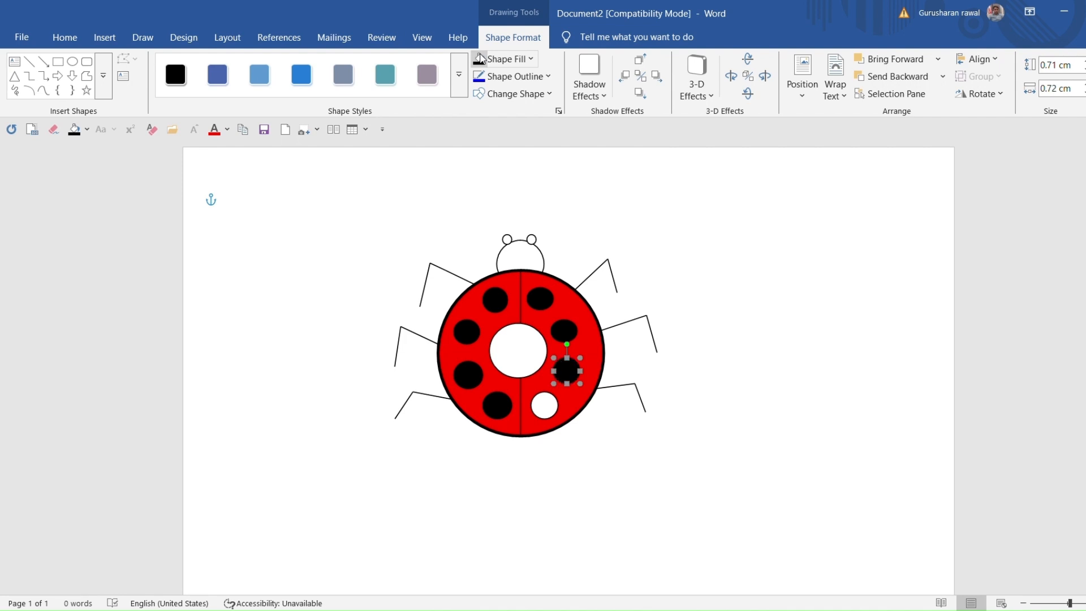
click(551, 407)
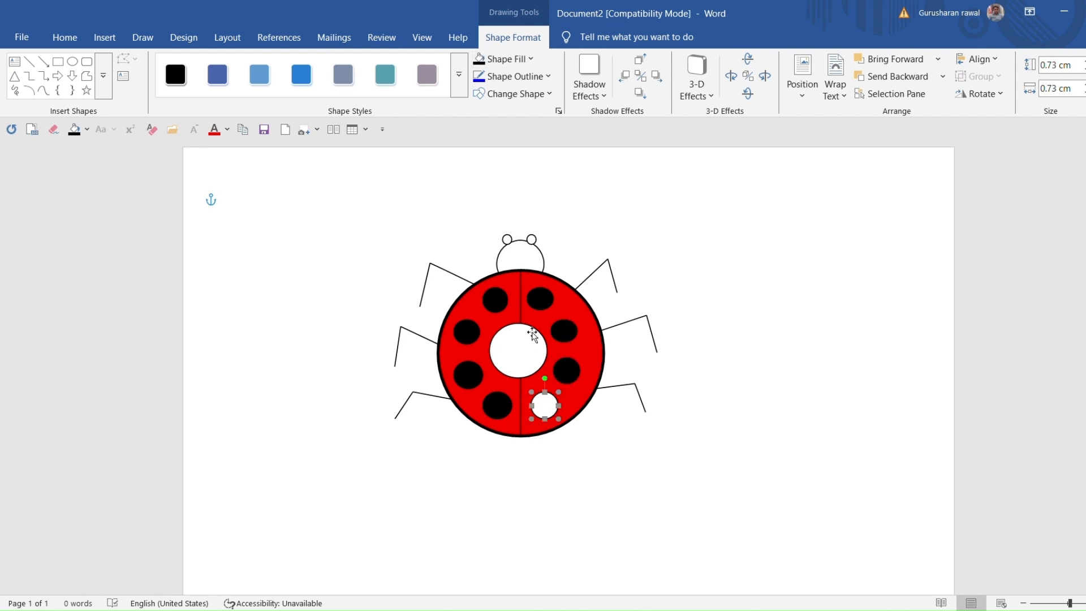
click(479, 58)
Step: Fill the large central spot and the head circle with black
click(520, 356)
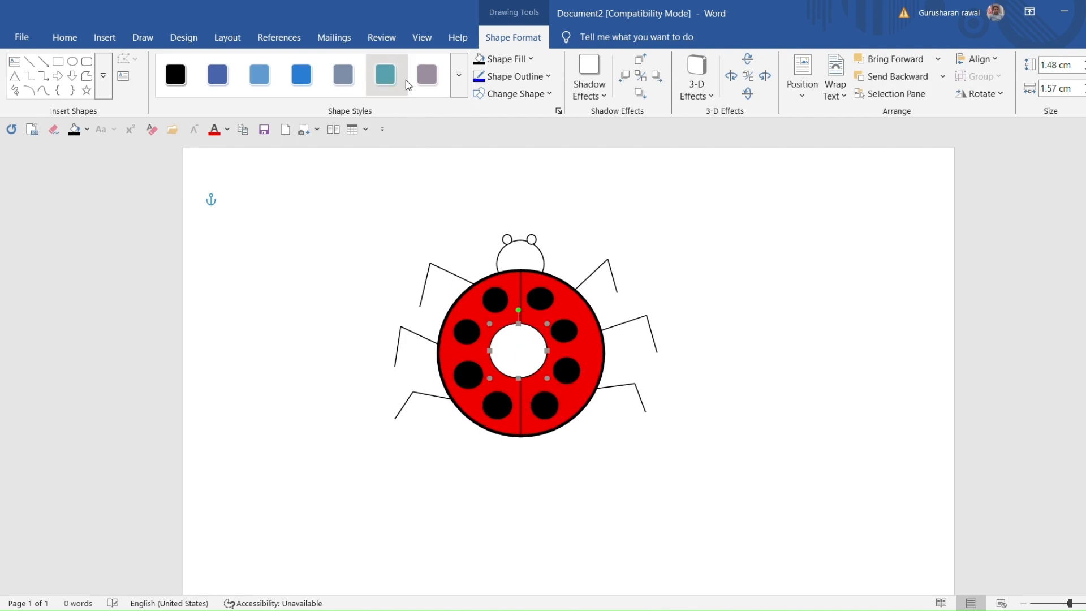
click(479, 60)
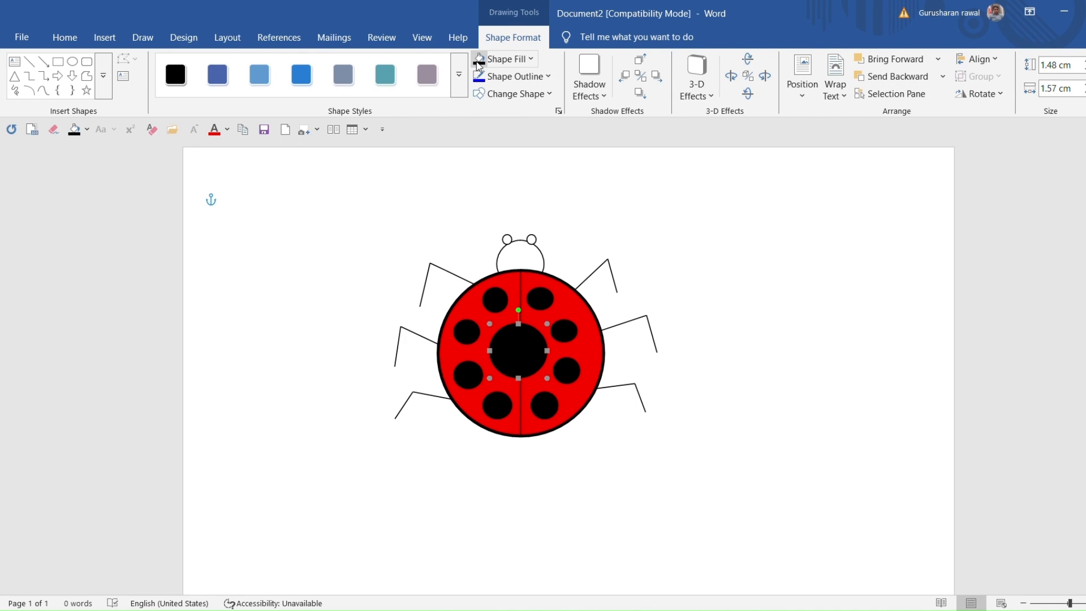
click(529, 262)
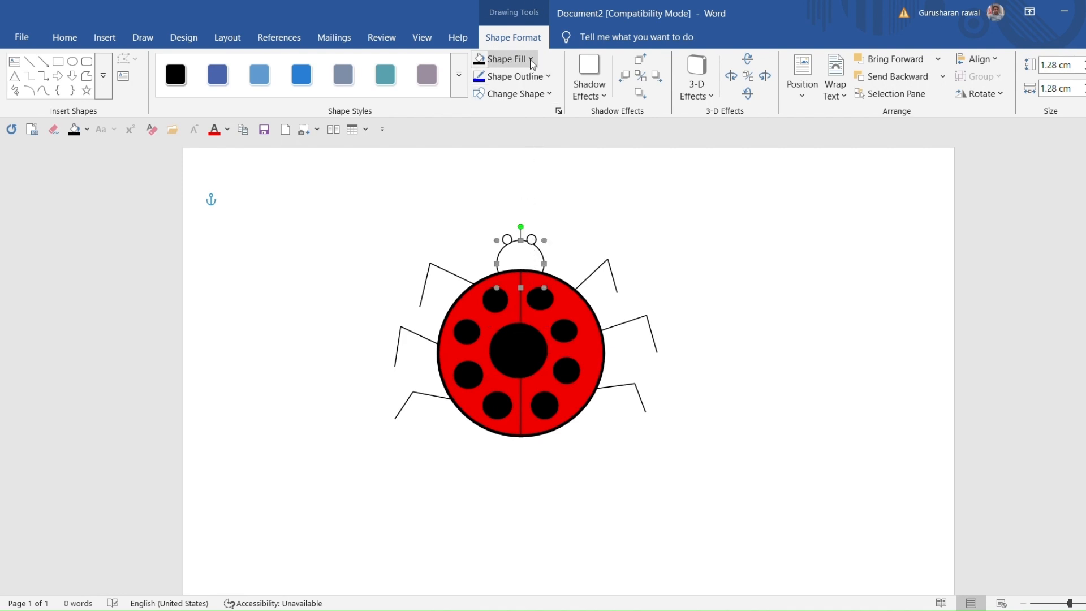
click(476, 59)
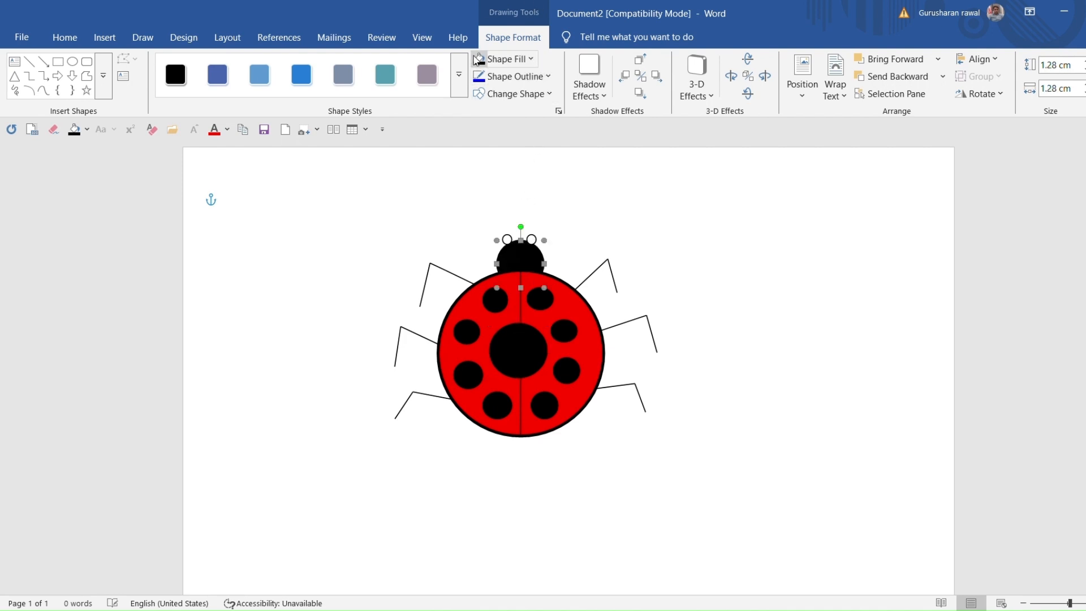
Step: Thicken the outlines of the line segments that form the upper left leg
click(465, 283)
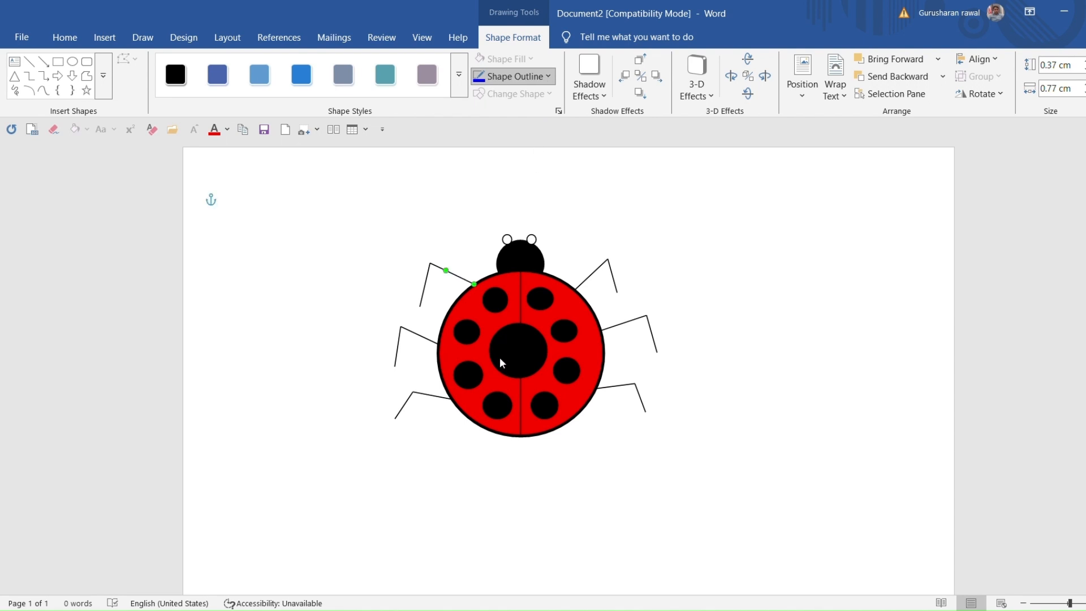
click(722, 449)
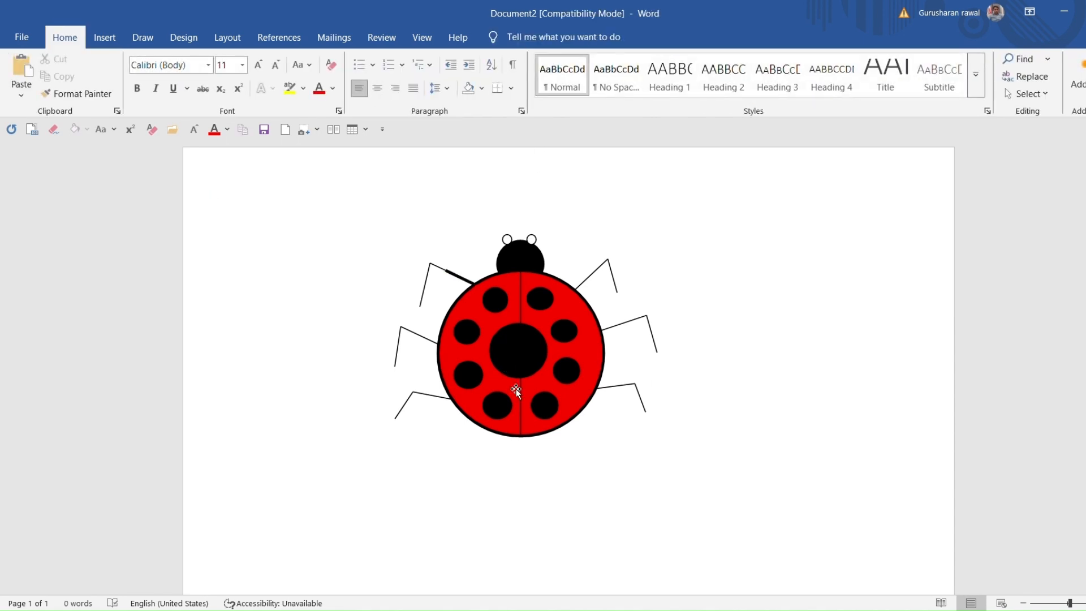
click(436, 275)
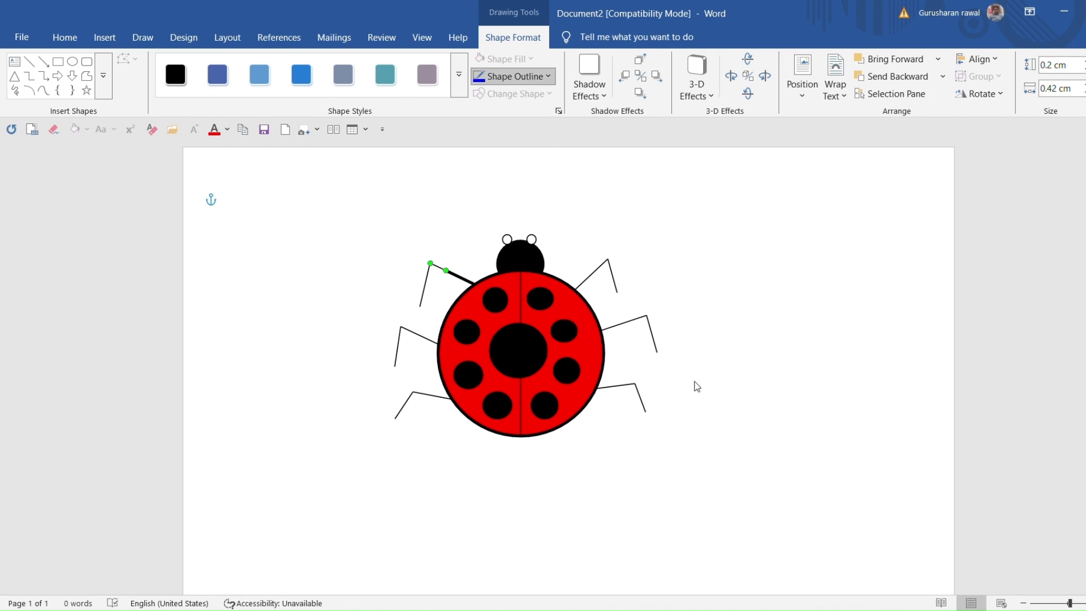
click(423, 301)
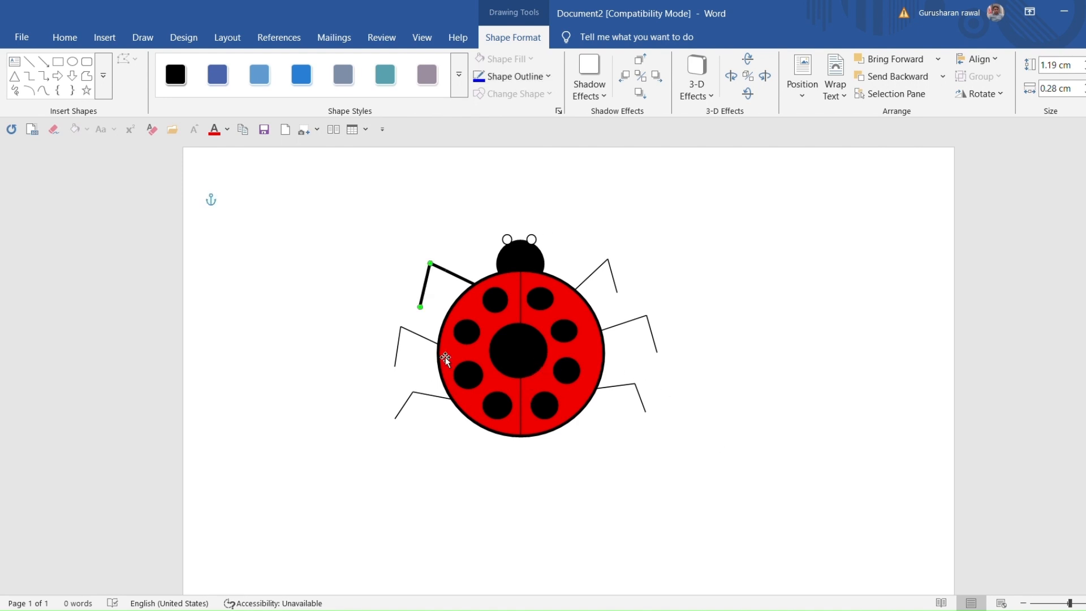
Step: Thicken both lines of the middle left leg to match the upper left leg
click(426, 349)
click(429, 342)
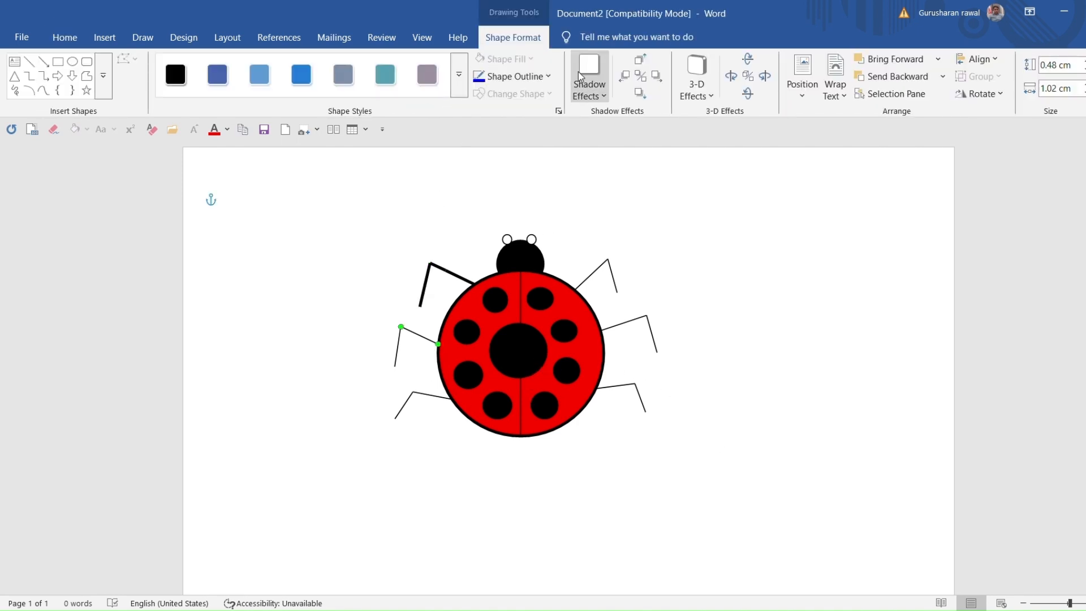
click(540, 72)
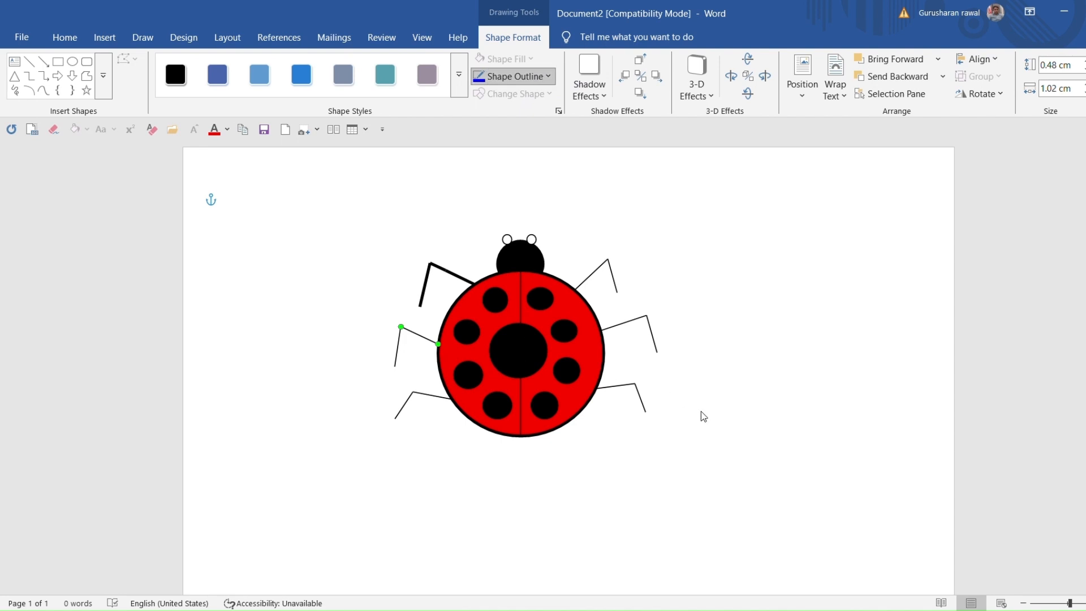
click(403, 359)
click(709, 445)
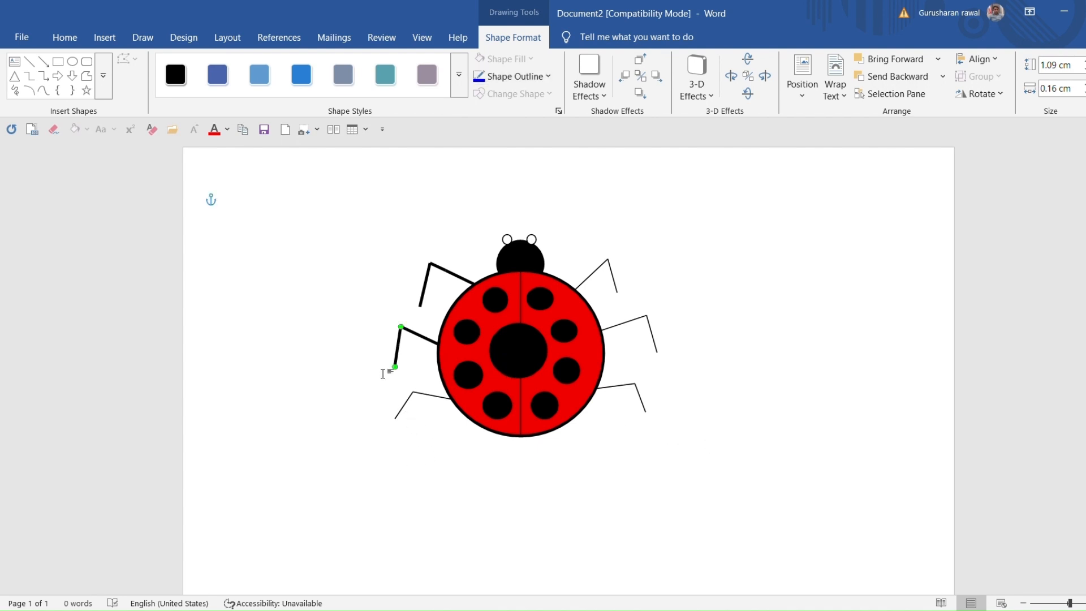
Step: Try to copy the thick line formatting of the middle left leg onto the lower left leg with Format Painter
click(398, 356)
click(64, 37)
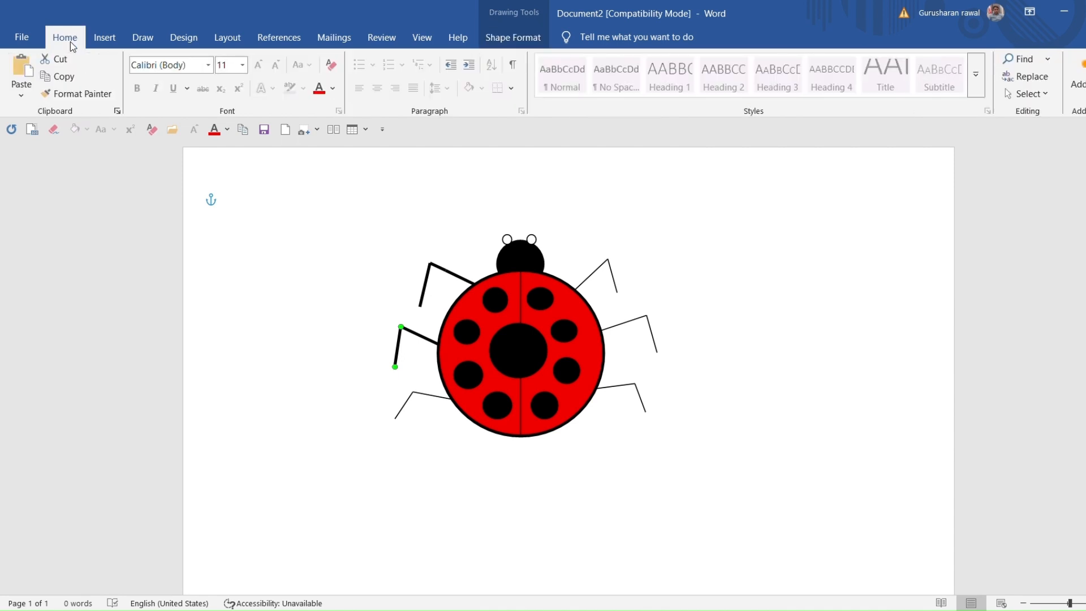
click(85, 96)
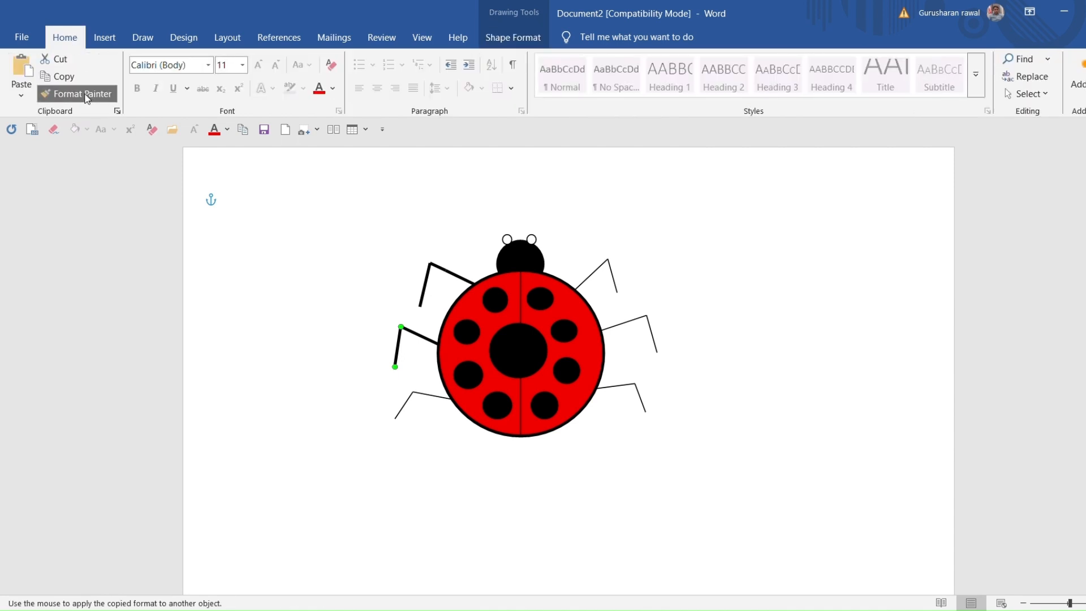
click(416, 392)
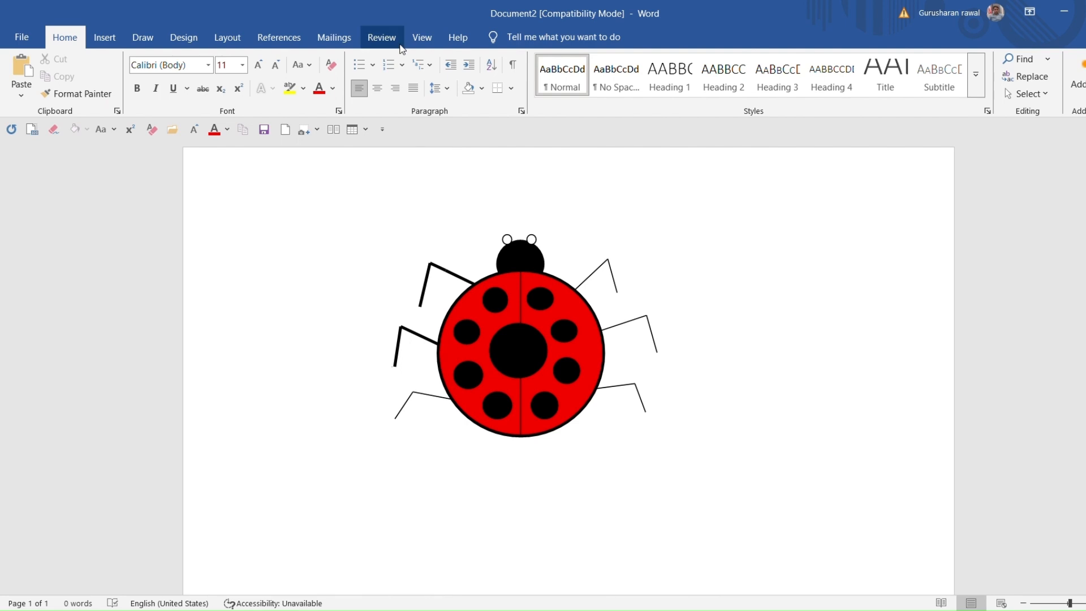
click(105, 37)
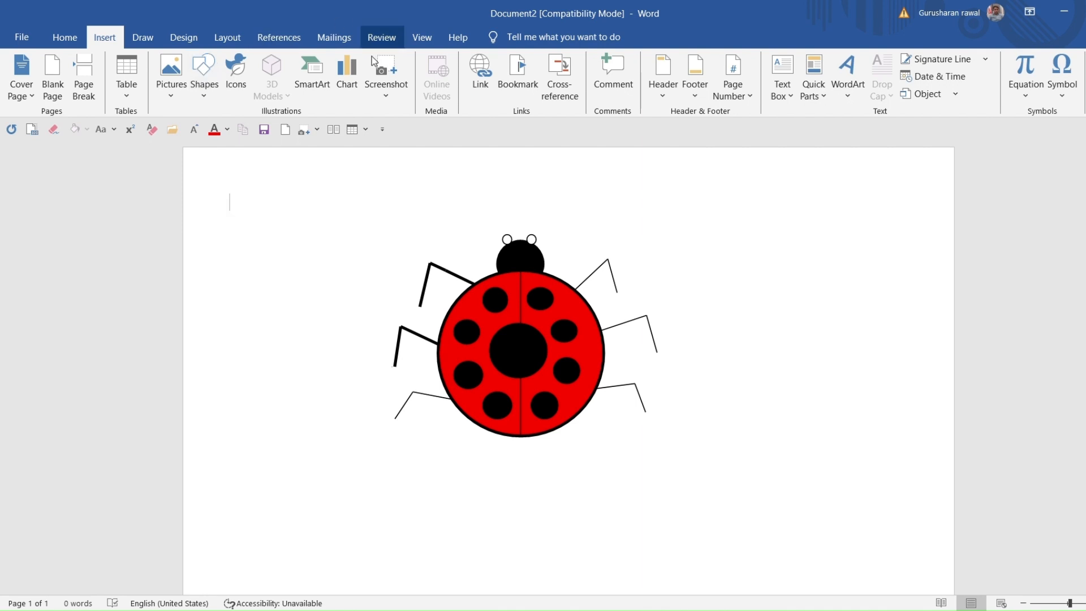
Step: Thicken the outlines of both line segments of the lower left leg to match the other left legs
click(419, 402)
click(513, 39)
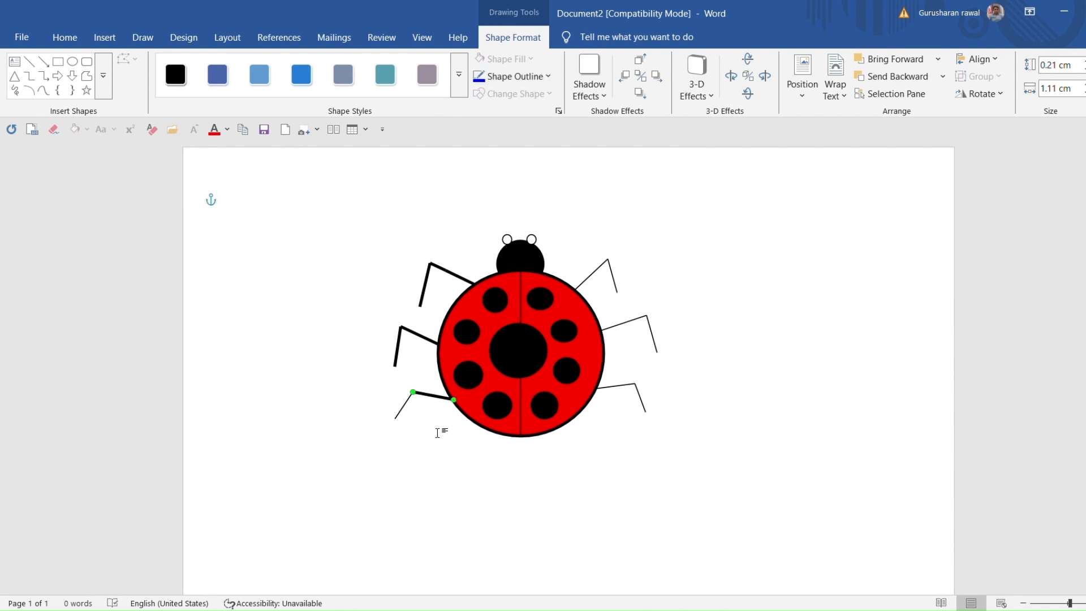
click(403, 407)
click(519, 76)
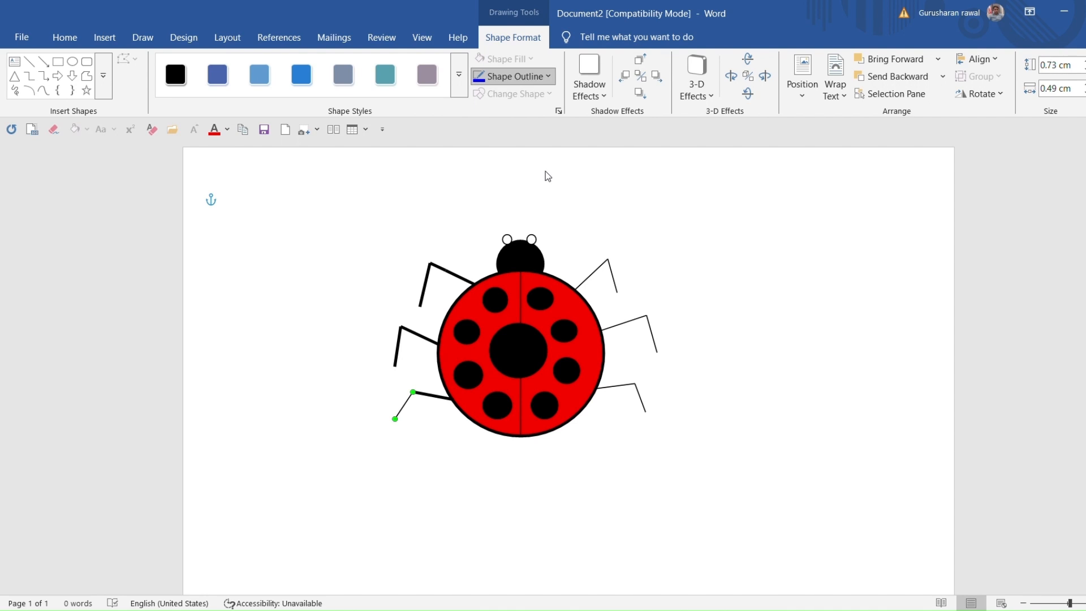
click(730, 443)
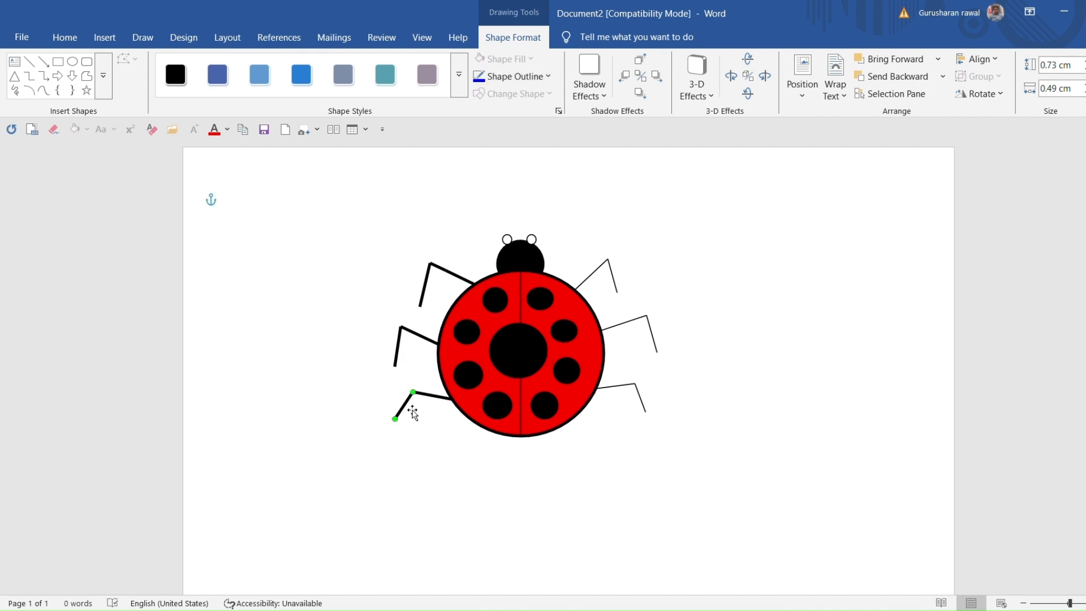
key(Up)
key(Down)
click(451, 444)
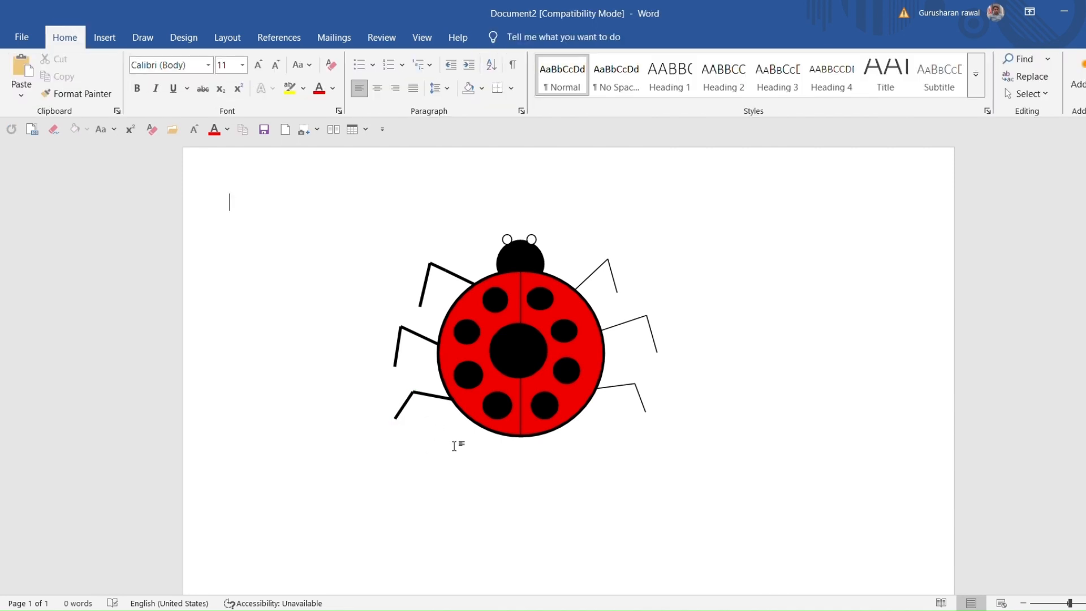
Step: Thicken the outlines of both line segments of the upper right leg to match the left legs
click(588, 282)
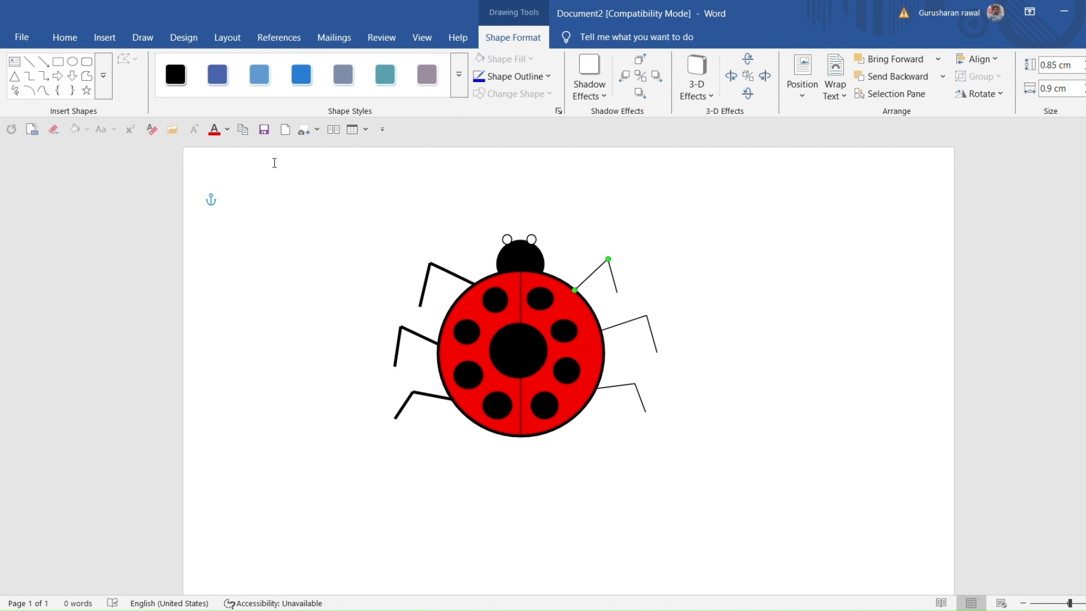
click(535, 76)
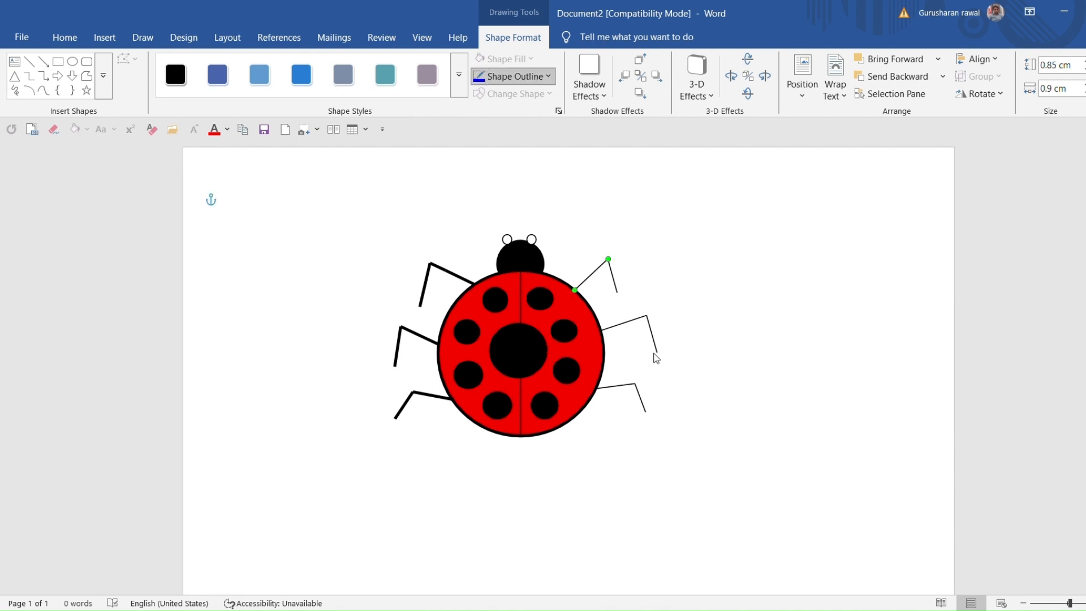
click(740, 441)
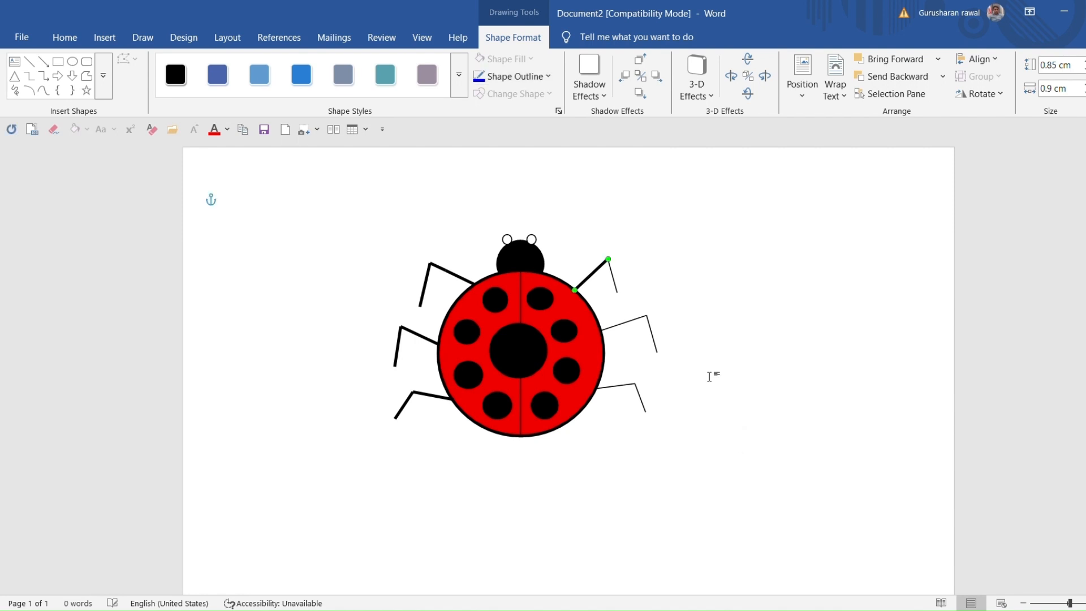
click(615, 287)
click(515, 76)
click(521, 360)
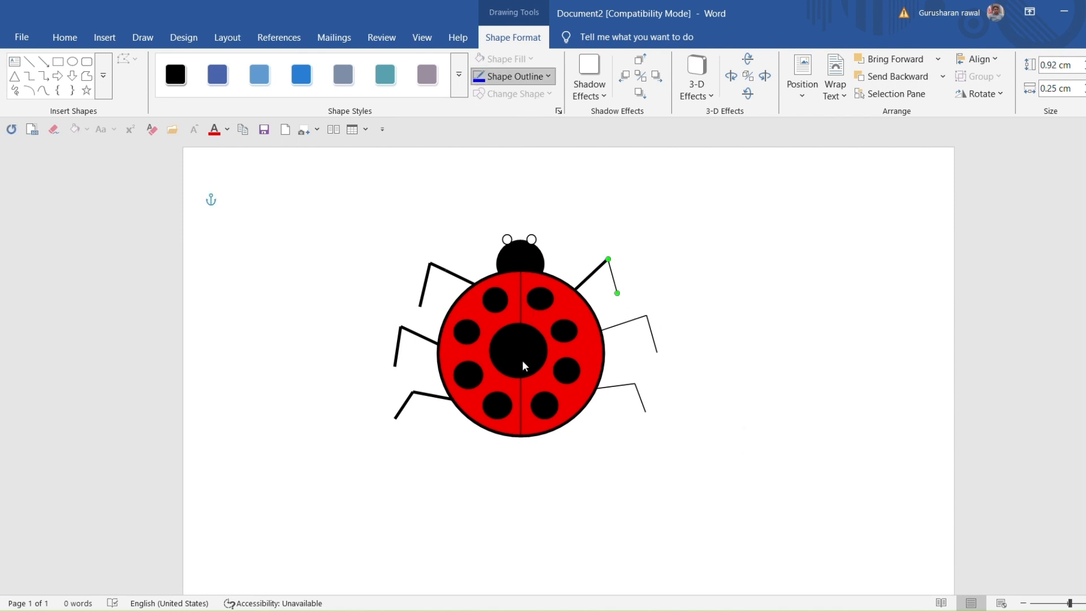
click(710, 451)
Step: Thicken the outlines of both line segments of the middle right leg to match the upper right leg
click(636, 319)
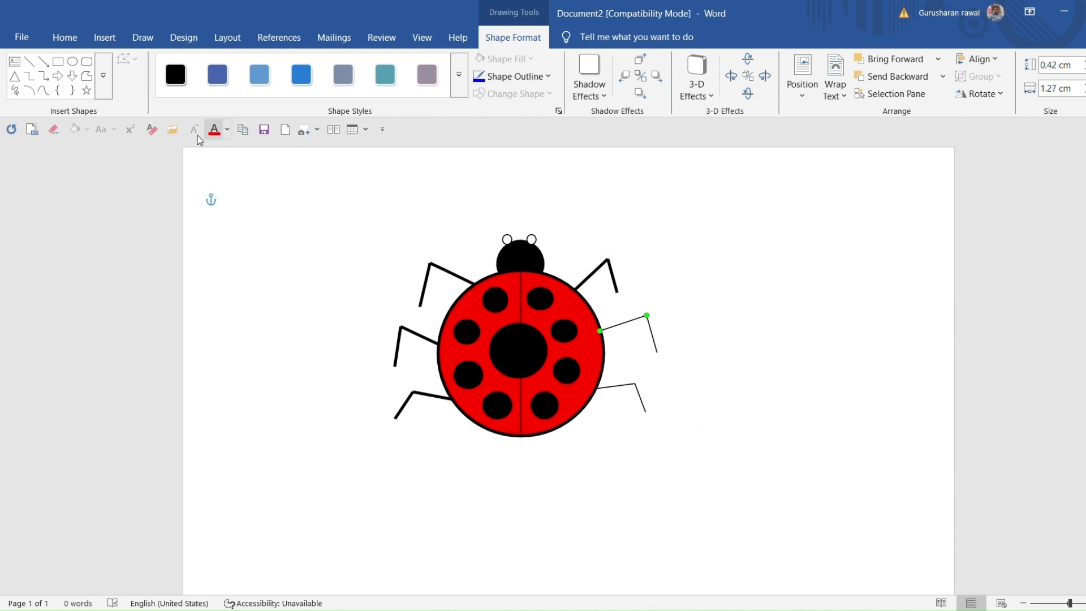
click(519, 81)
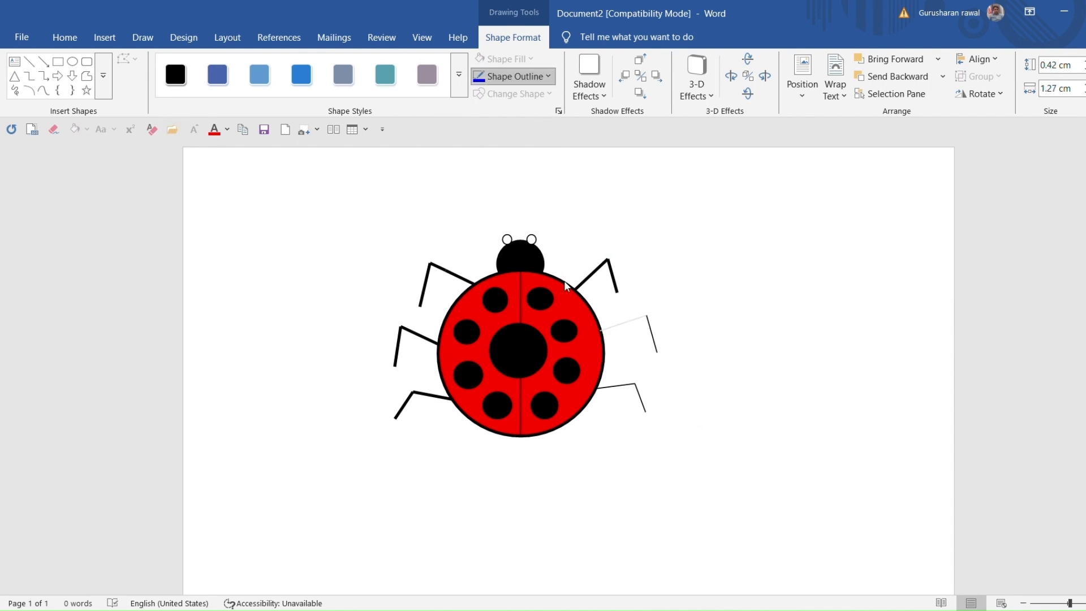
click(762, 449)
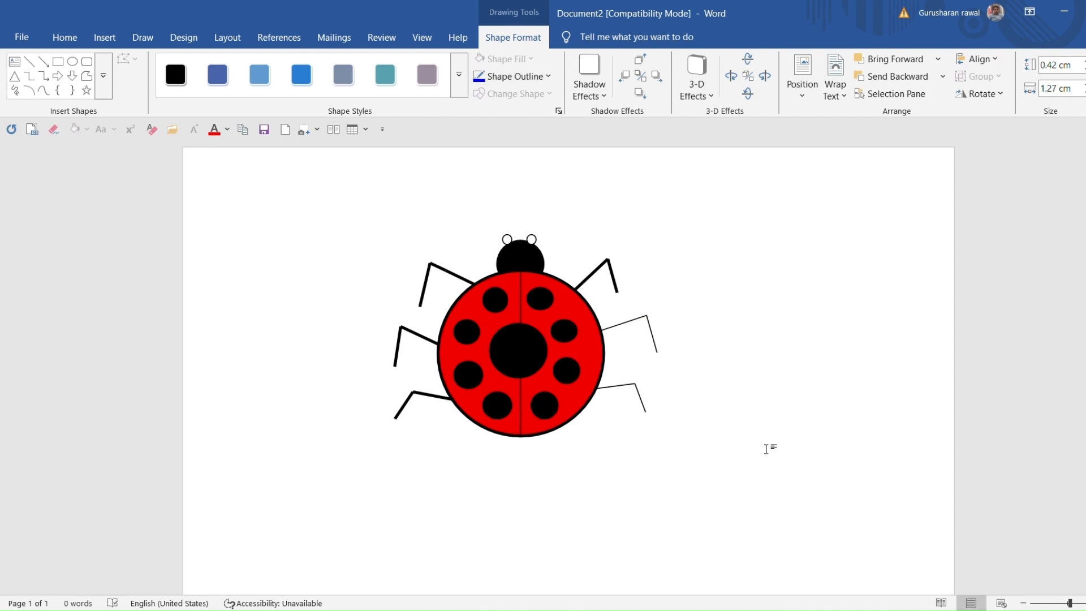
click(657, 354)
click(537, 74)
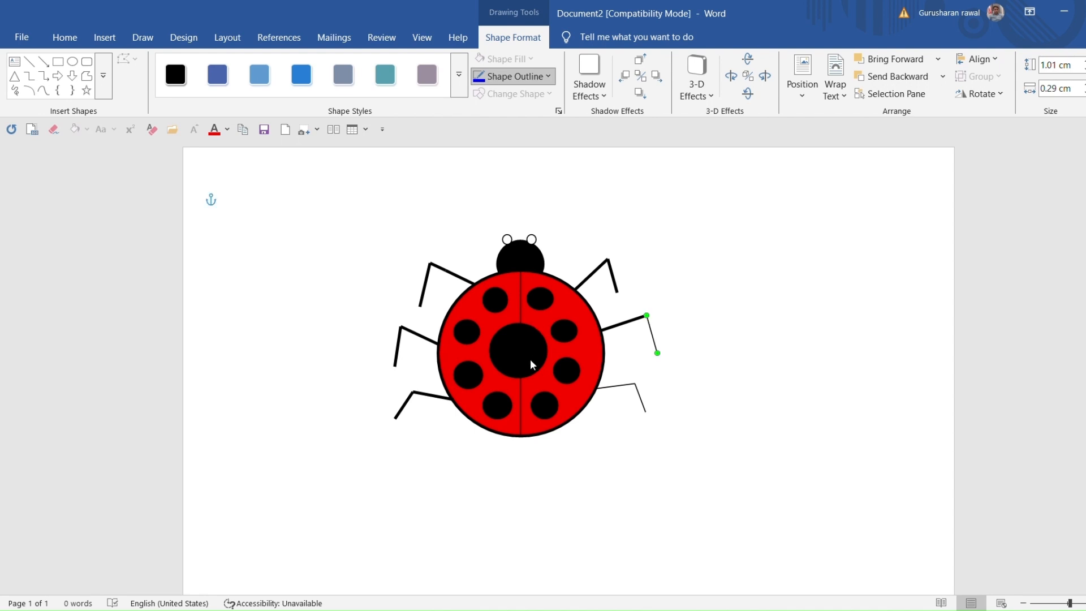
click(748, 445)
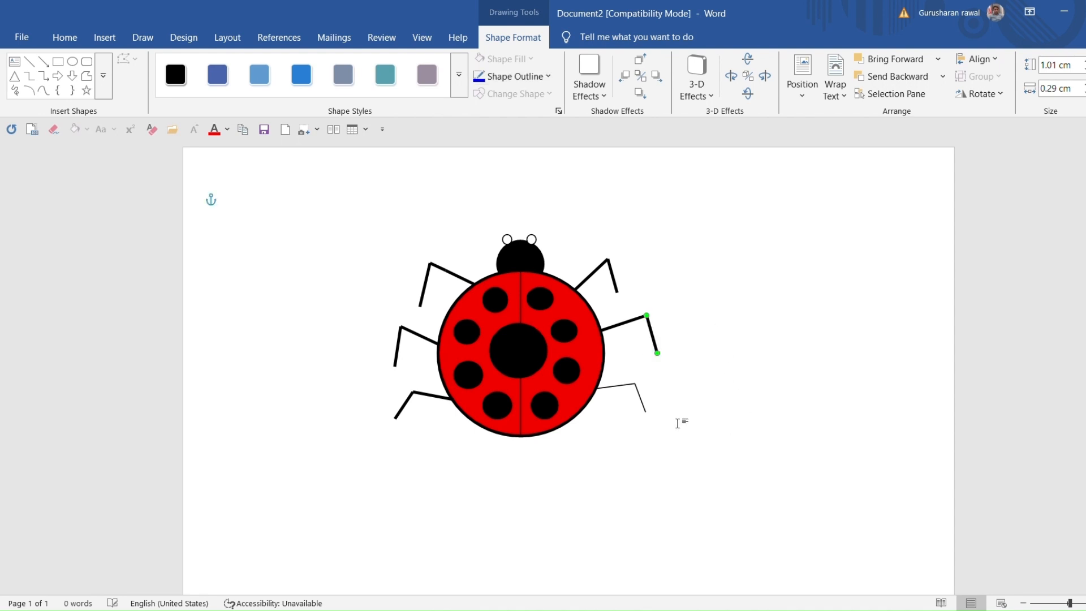
Step: Thicken the outlines of both line segments of the lower right leg to match the other legs
click(619, 394)
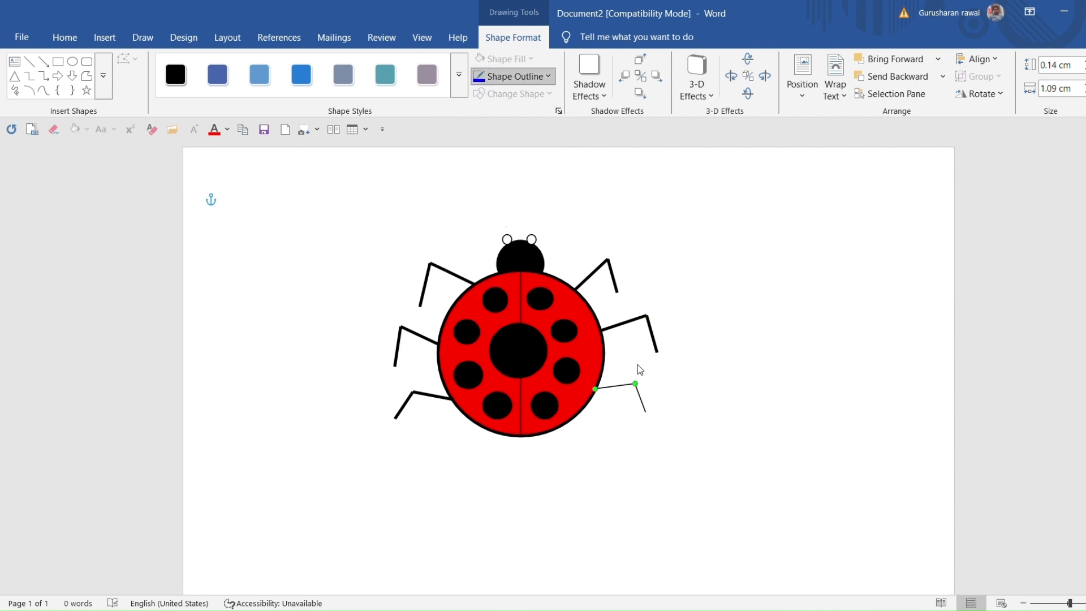
key(F4)
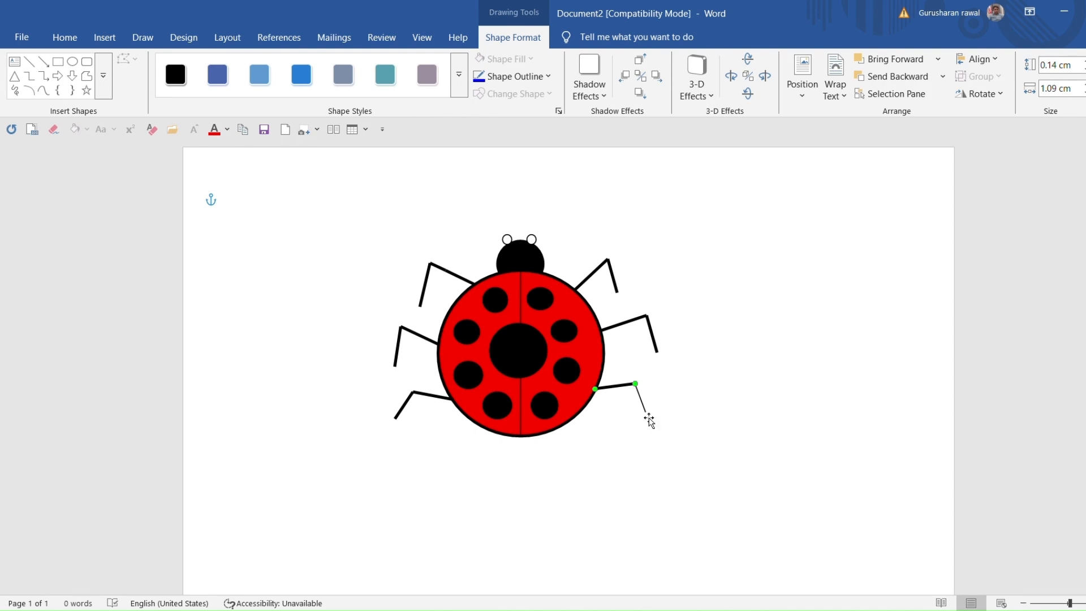
click(644, 406)
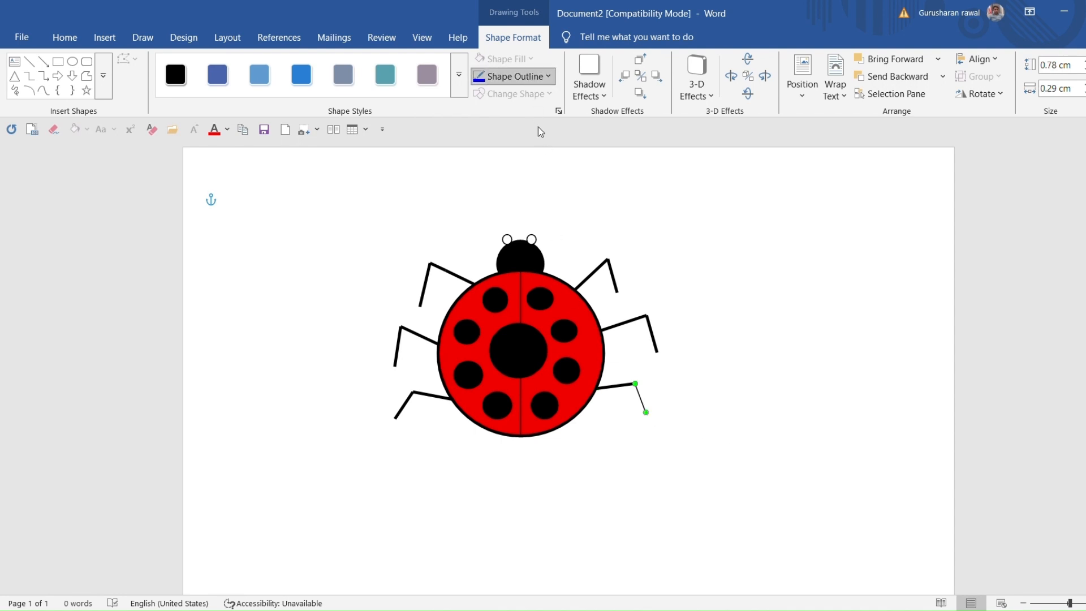
click(732, 435)
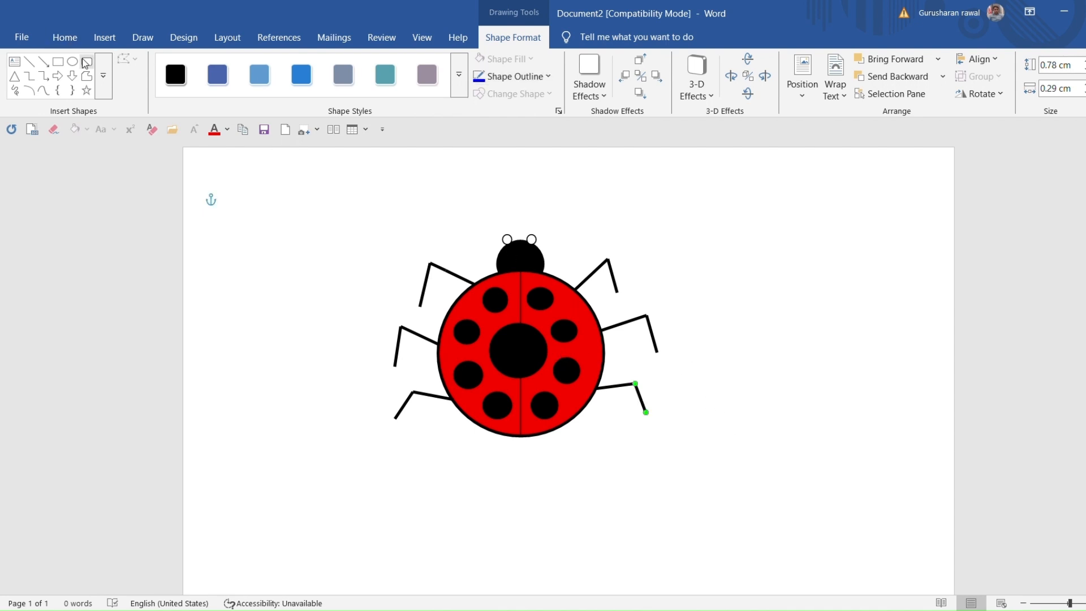
Step: Draw a small oval about 0.41 cm high and 0.28 cm wide behind the left eye circle and fill it black
click(72, 61)
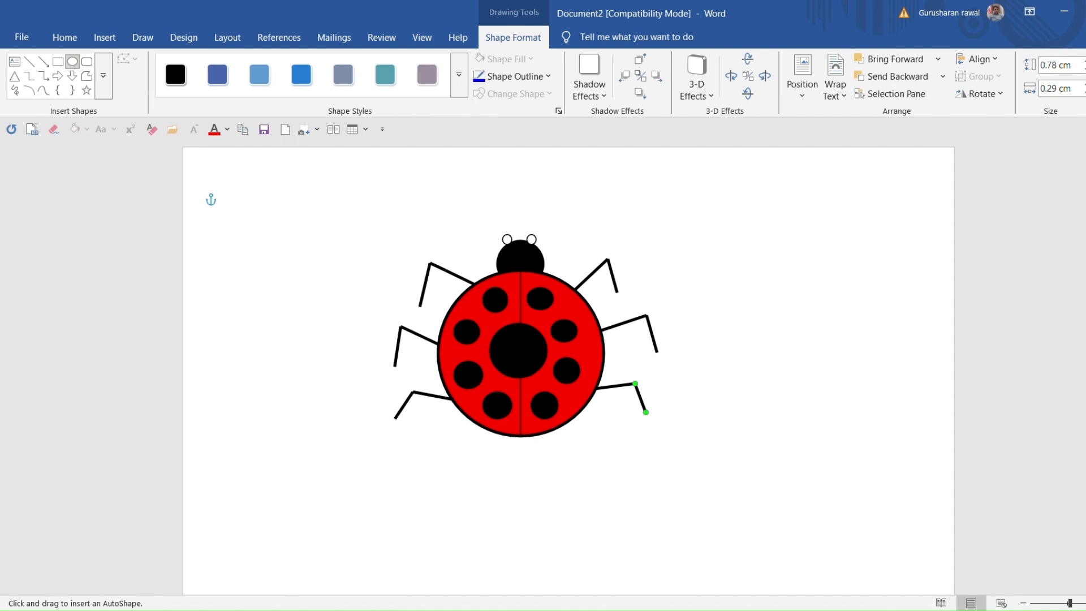
drag(496, 249, 508, 204)
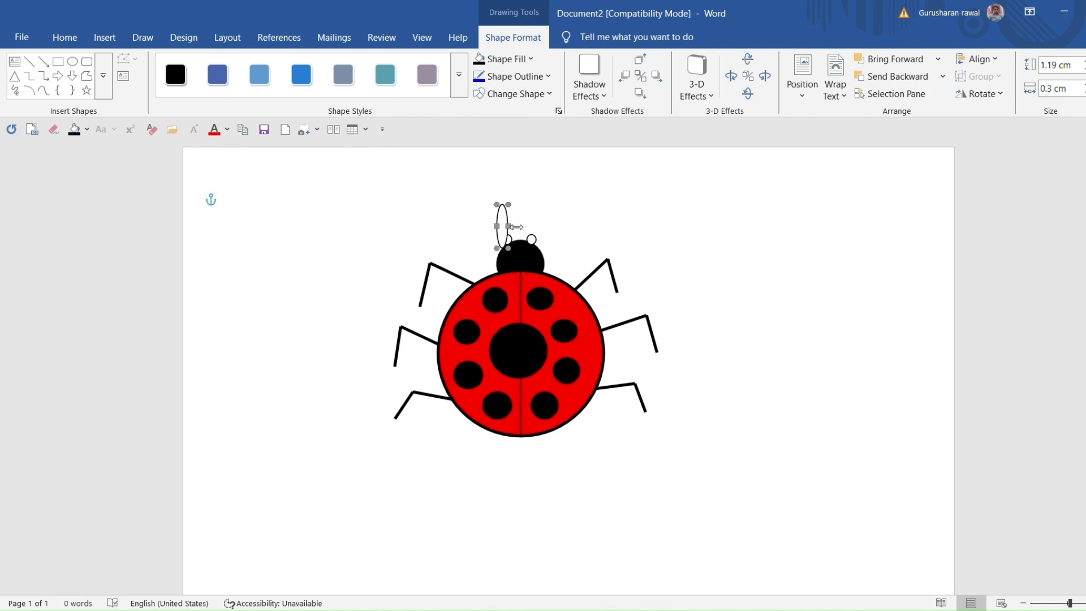
drag(536, 239, 519, 216)
scroll(542, 234, down, 1)
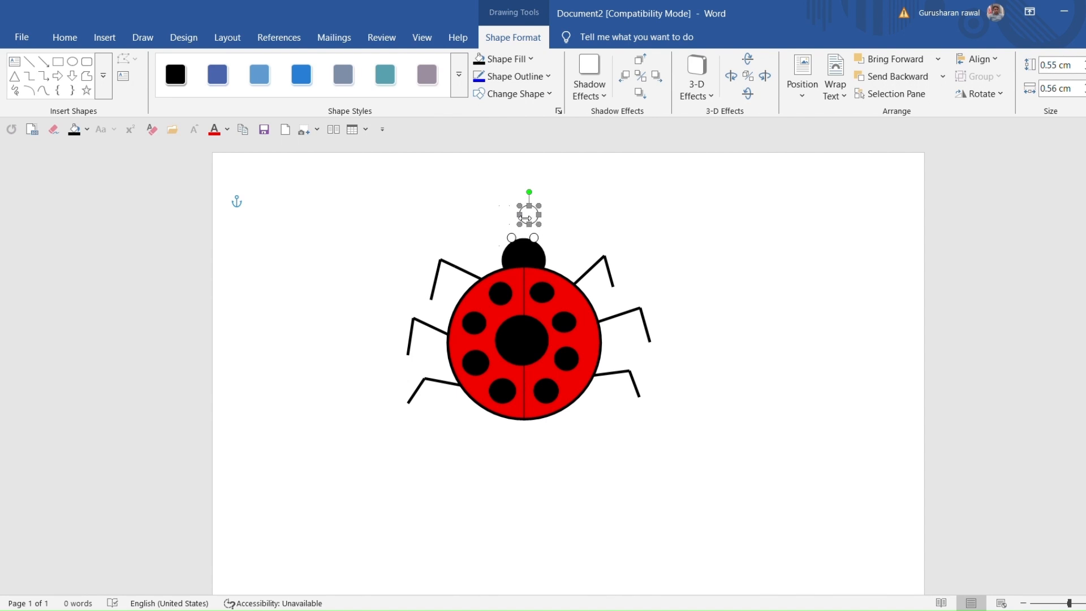
drag(535, 225, 538, 232)
drag(544, 227, 519, 247)
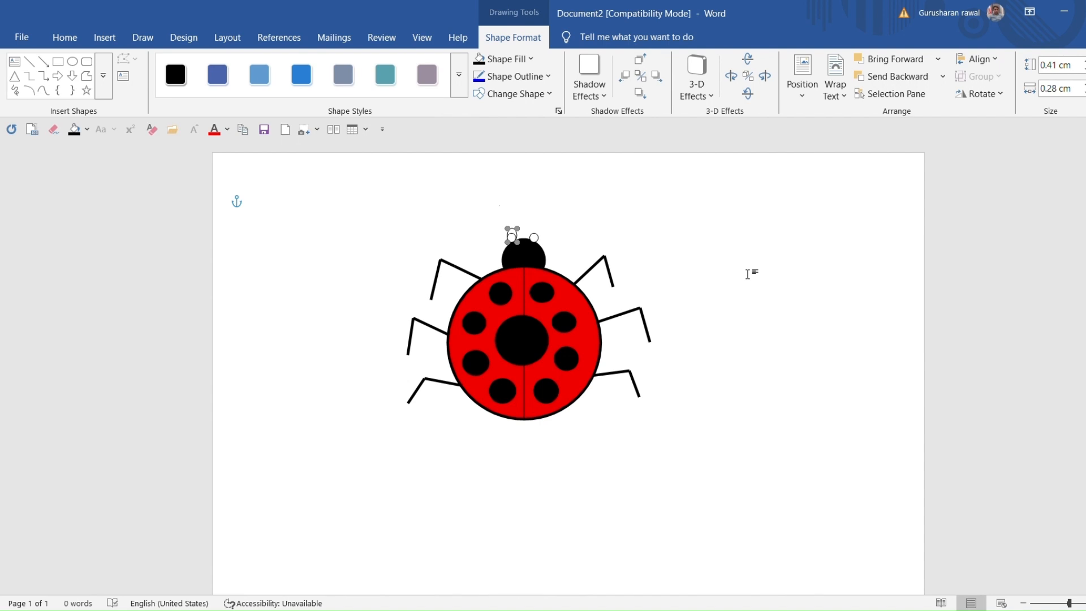
click(479, 59)
Step: Draw a black-filled oval about 0.41 cm high and 0.35 cm wide behind the right eye circle
click(71, 61)
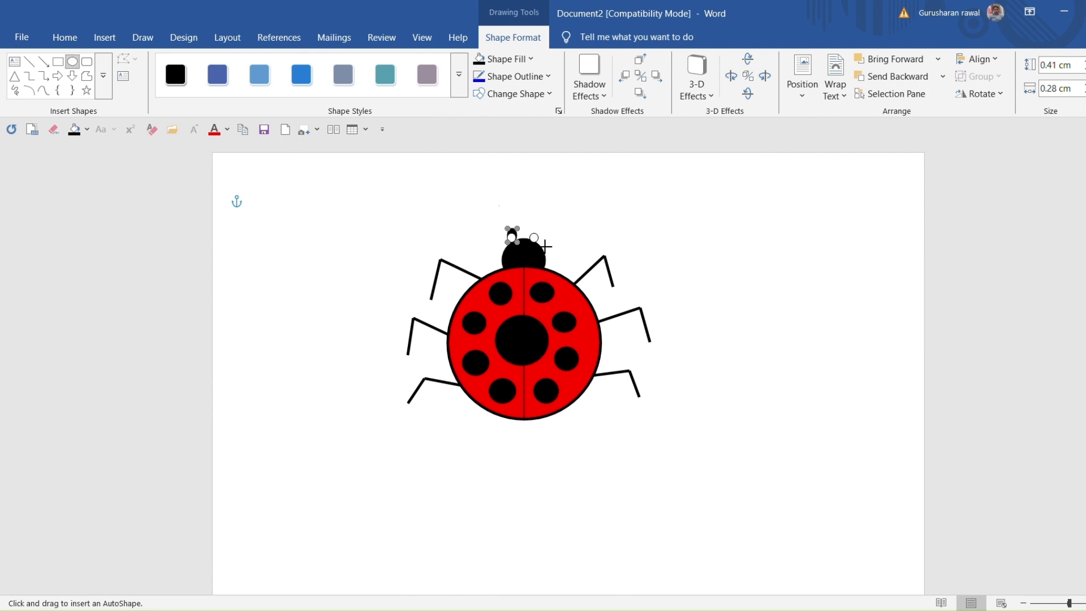
mouse_move(542, 246)
mouse_down()
mouse_move(552, 226)
mouse_move(535, 245)
mouse_move(548, 234)
mouse_up()
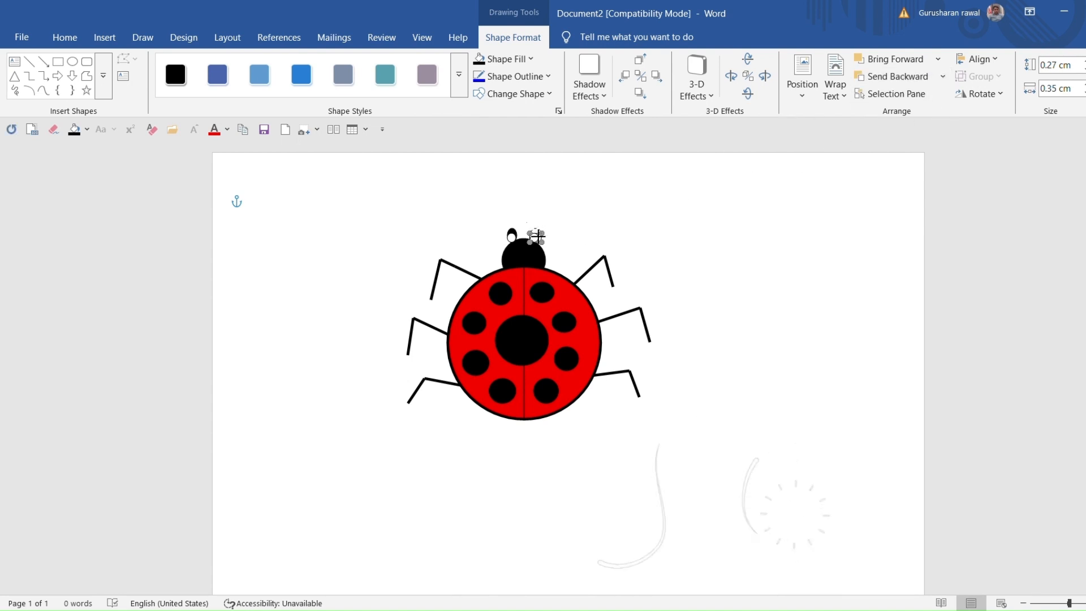
drag(533, 235, 533, 230)
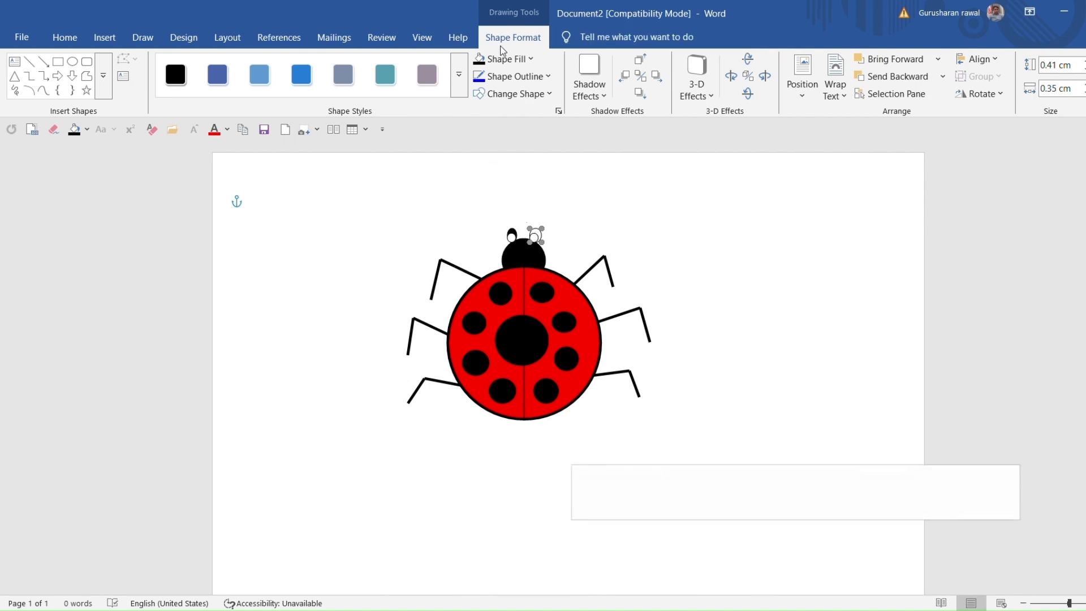
Step: Set the page background color to light blue and deselect the oval behind the right eye
click(184, 36)
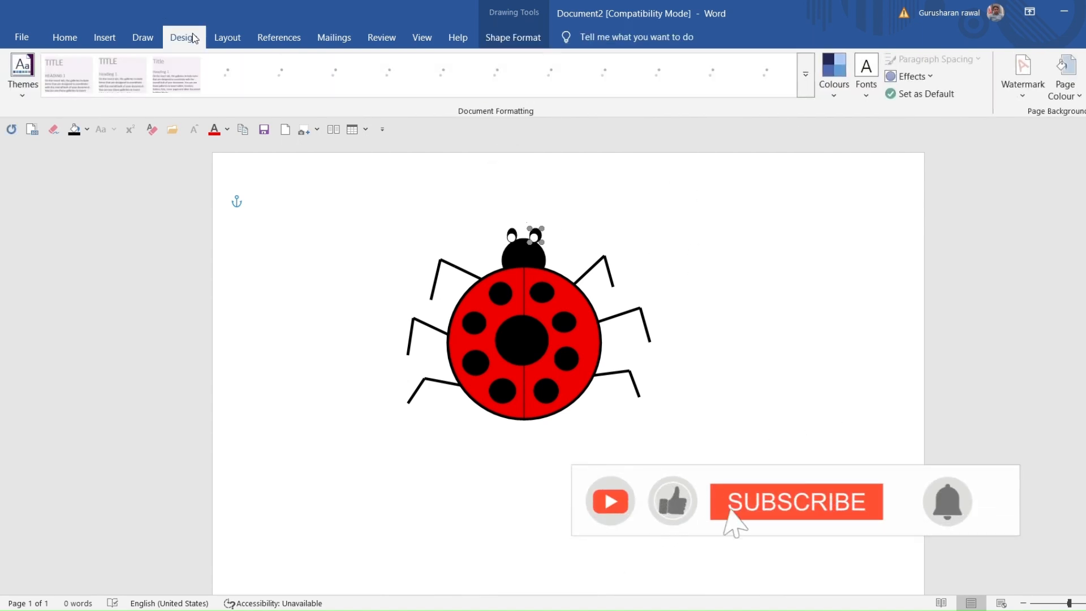
click(1068, 68)
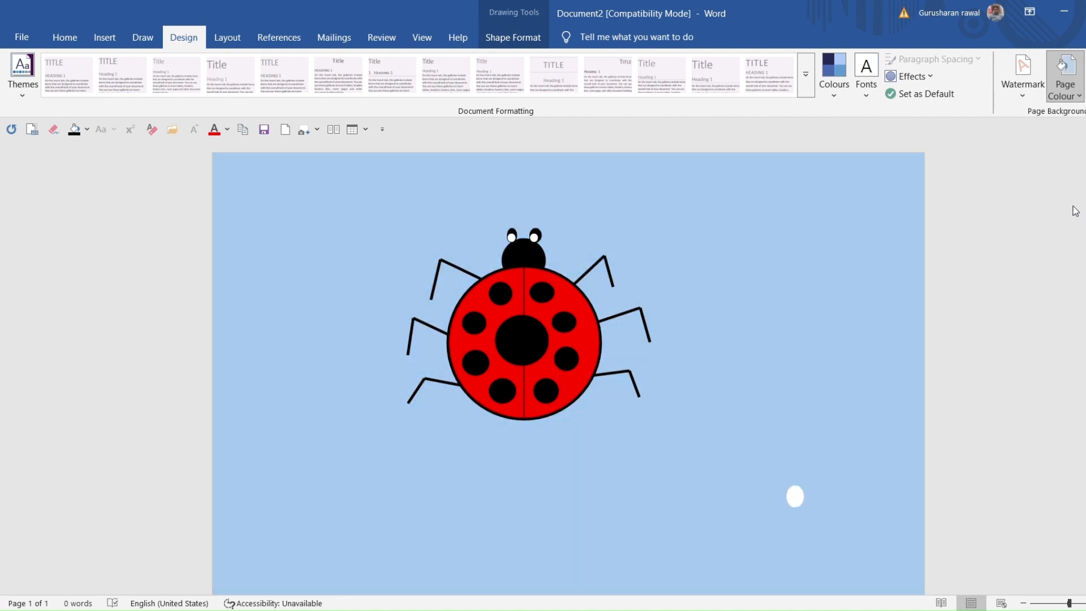
click(1078, 212)
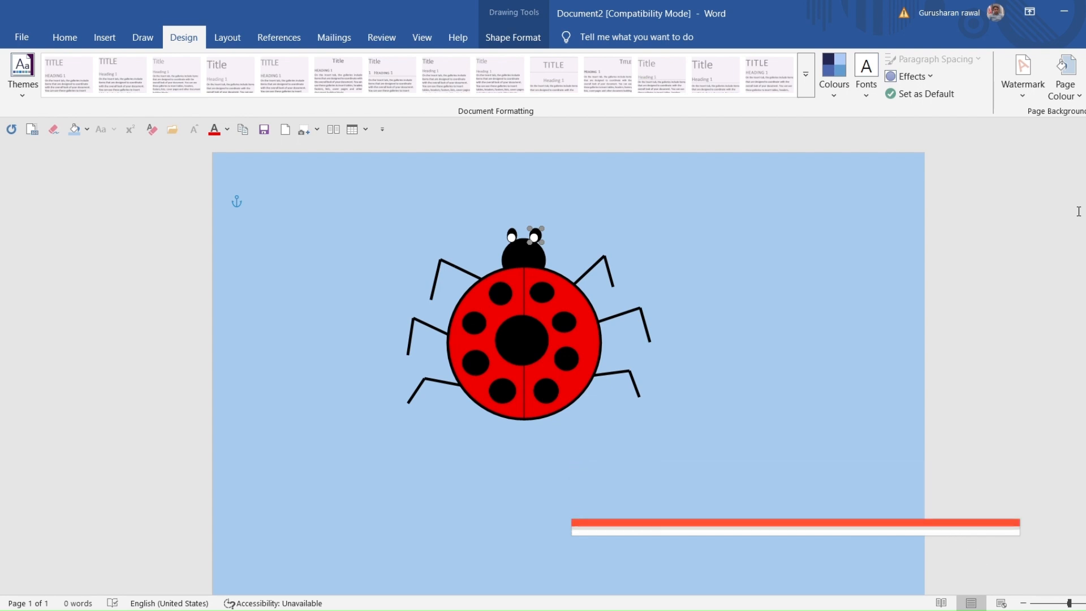
click(749, 263)
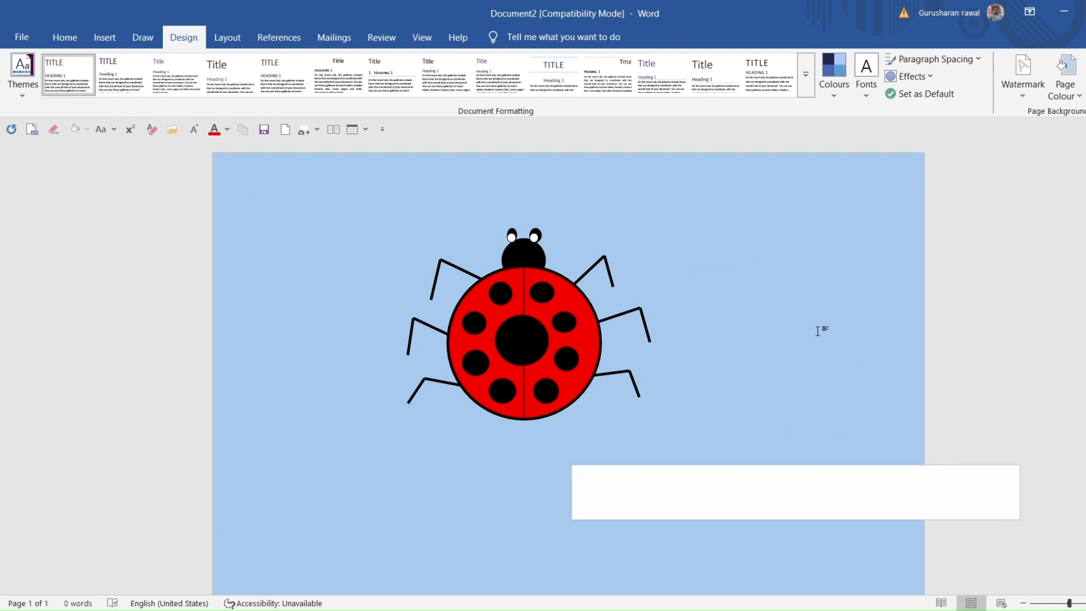